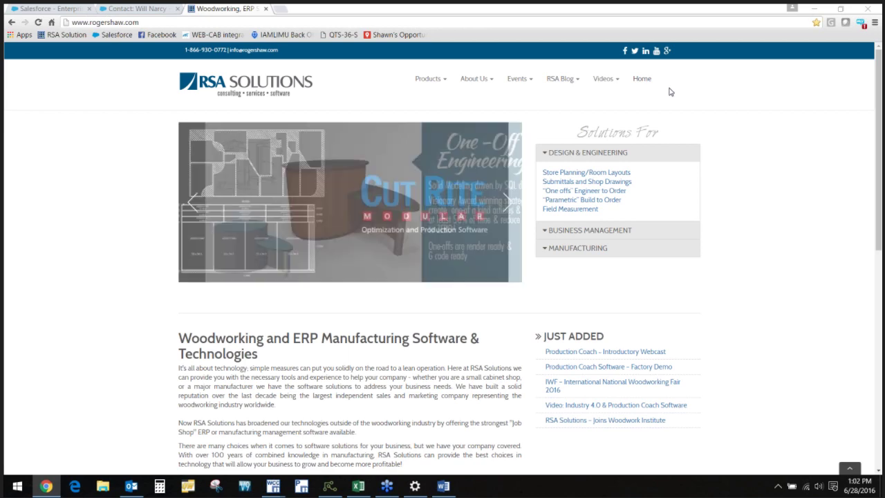
Switch to the open Word document and read through the survey questions and answers on woodworking cost issues
{"action": "left_click", "coordinate": [443, 487]}
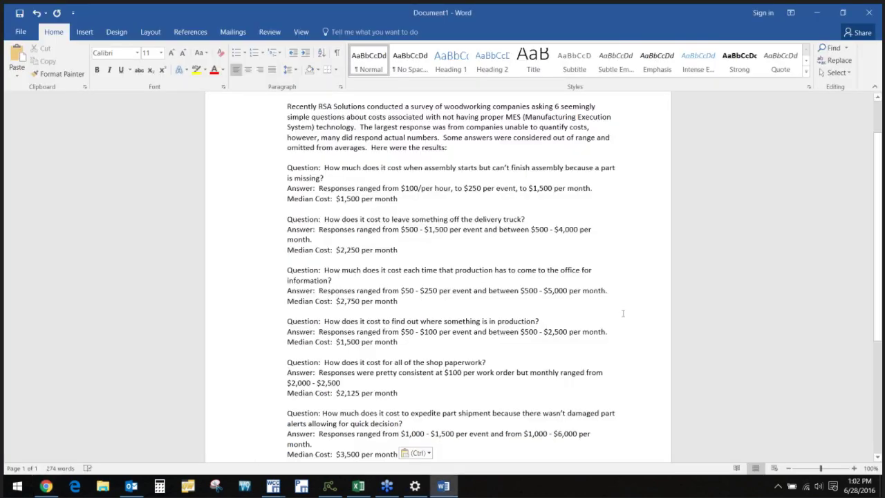
{"action": "key", "text": "Return"}
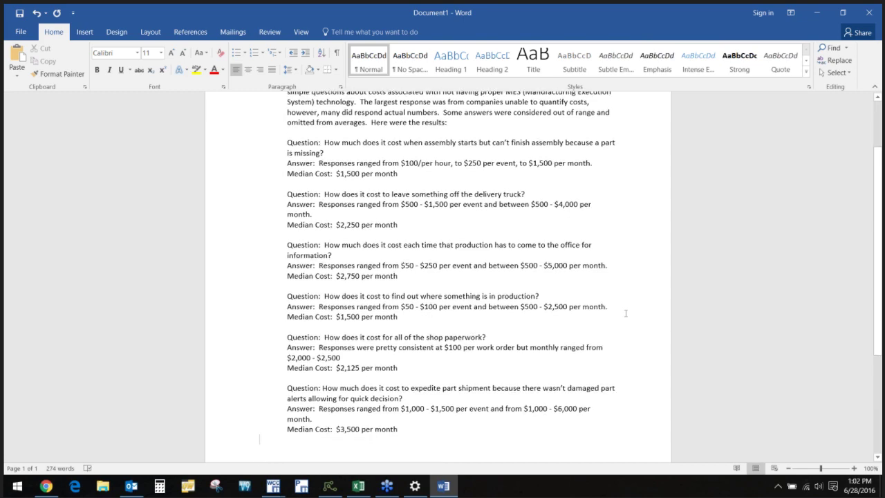
{"action": "scroll", "coordinate": [626, 313], "scroll_direction": "down", "scroll_amount": 1}
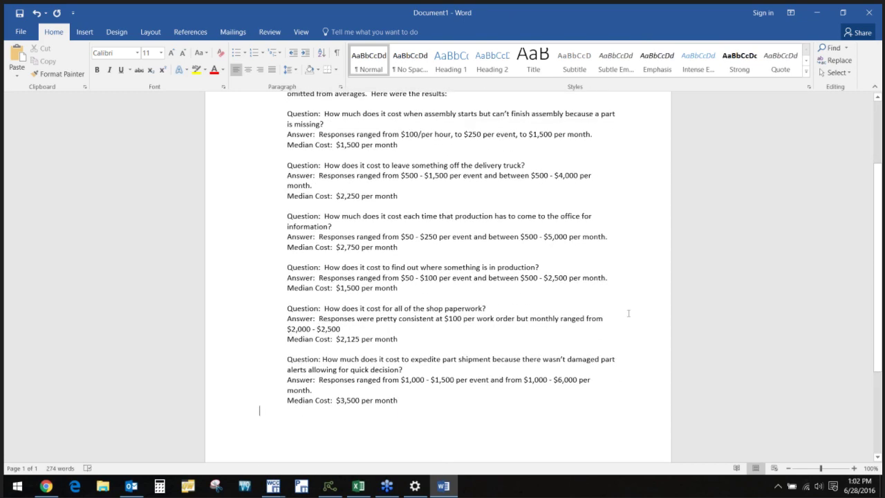
{"action": "key", "text": "ctrl+v"}
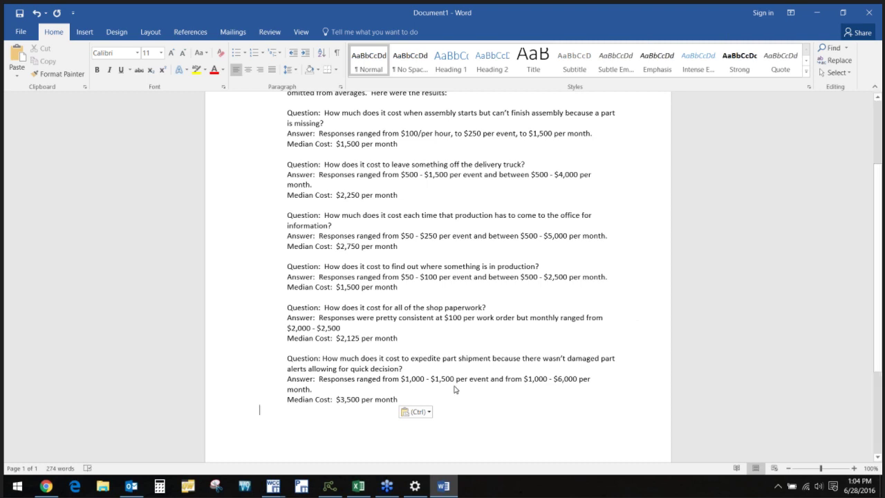
Switch to the 61216 drawing in woodCADCAM and name a new copy of the order webcast628
{"action": "left_click", "coordinate": [274, 488]}
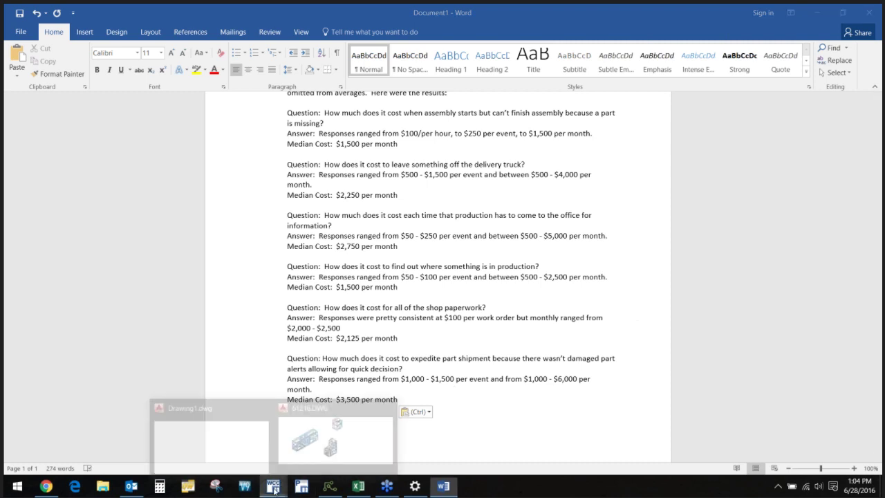
{"action": "left_click", "coordinate": [353, 443]}
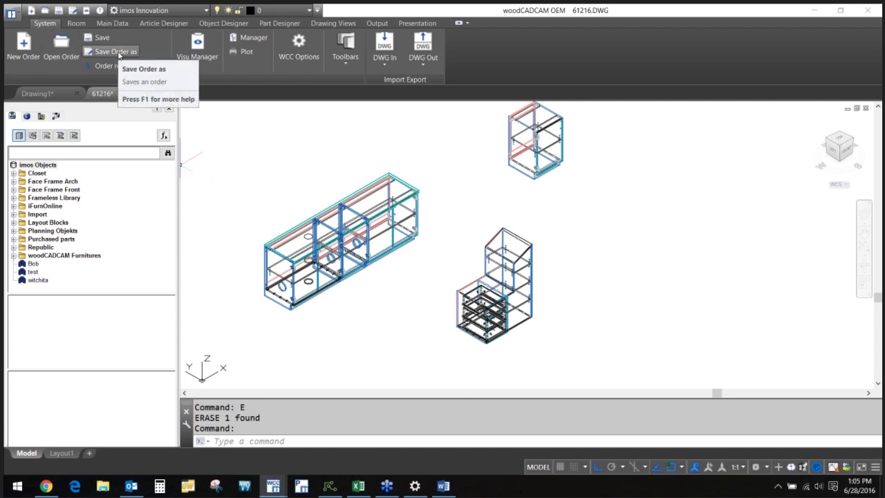
{"action": "left_click", "coordinate": [119, 54]}
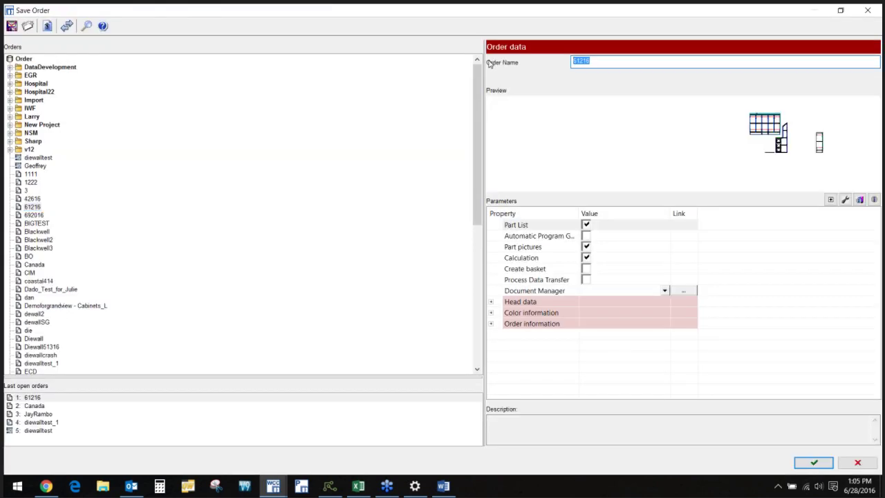
{"action": "type", "text": "webcast628"}
Enable automatic program generation and process data transfer, set Document Manager to All_parts, and save the order
{"action": "left_click", "coordinate": [586, 236]}
{"action": "left_click", "coordinate": [586, 279]}
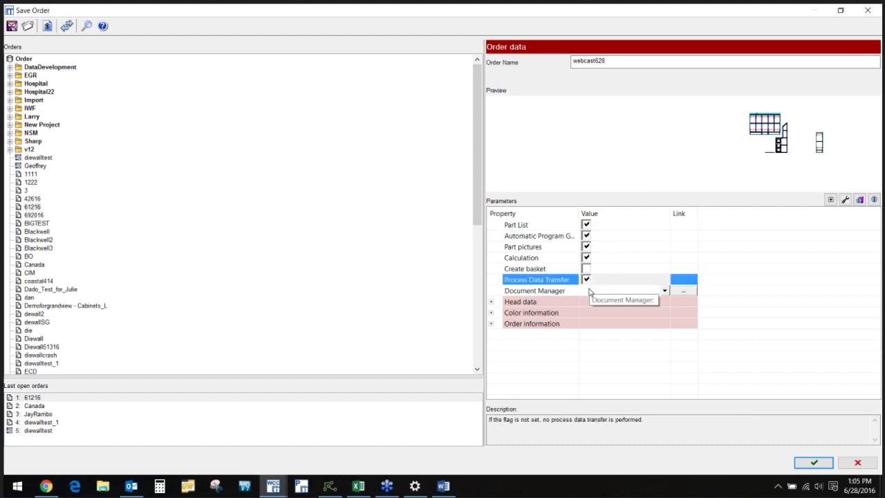
{"action": "left_click", "coordinate": [662, 291]}
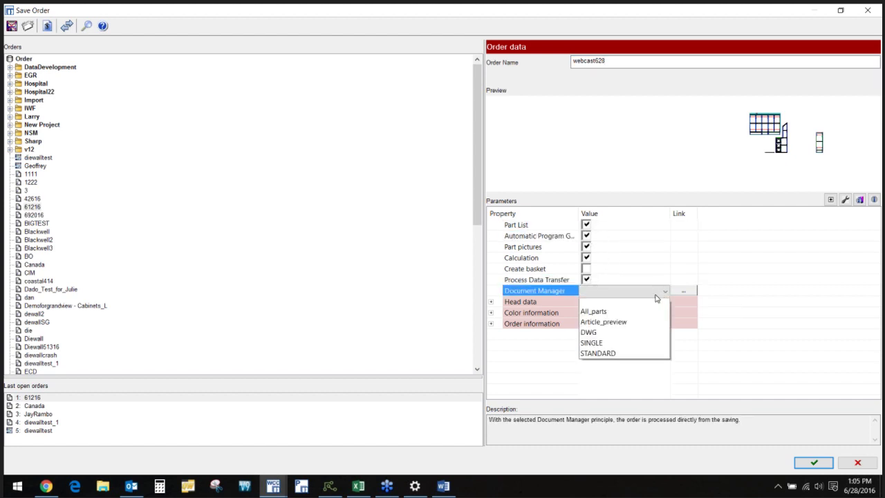
{"action": "left_click", "coordinate": [610, 315]}
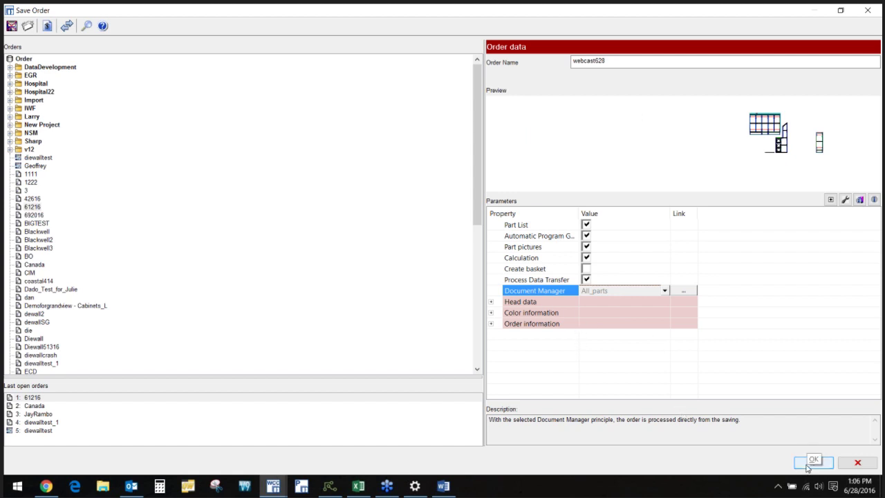
{"action": "left_click", "coordinate": [807, 466]}
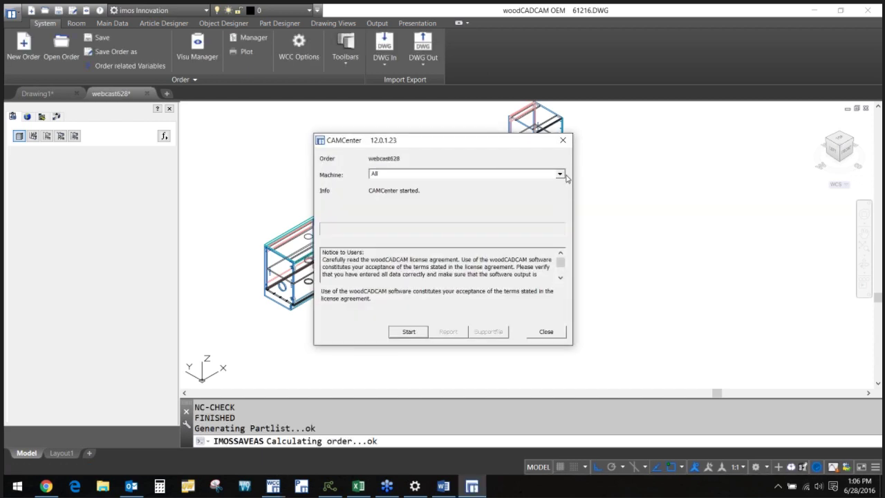
Run CAMCenter on the order for the DXF2CutRite machine and acknowledge the created files
{"action": "left_click", "coordinate": [560, 175]}
{"action": "left_click", "coordinate": [434, 193]}
{"action": "left_click", "coordinate": [407, 334]}
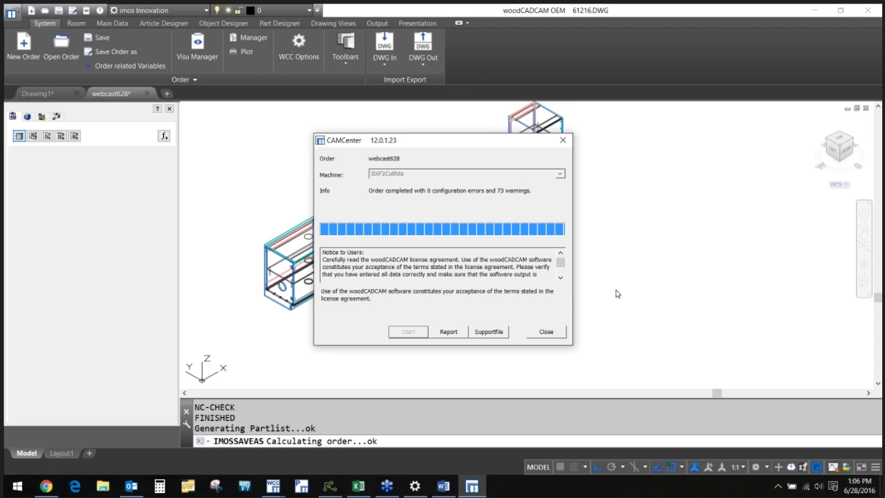
{"action": "left_click", "coordinate": [542, 339]}
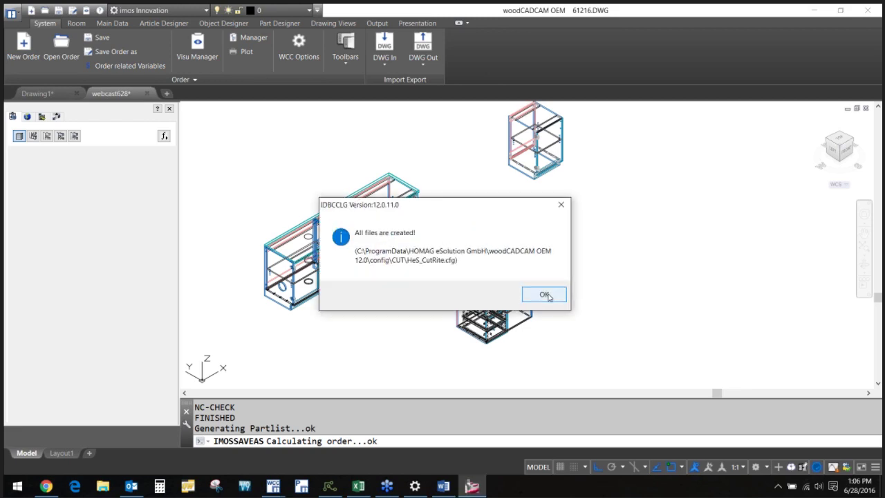
{"action": "left_click", "coordinate": [544, 295]}
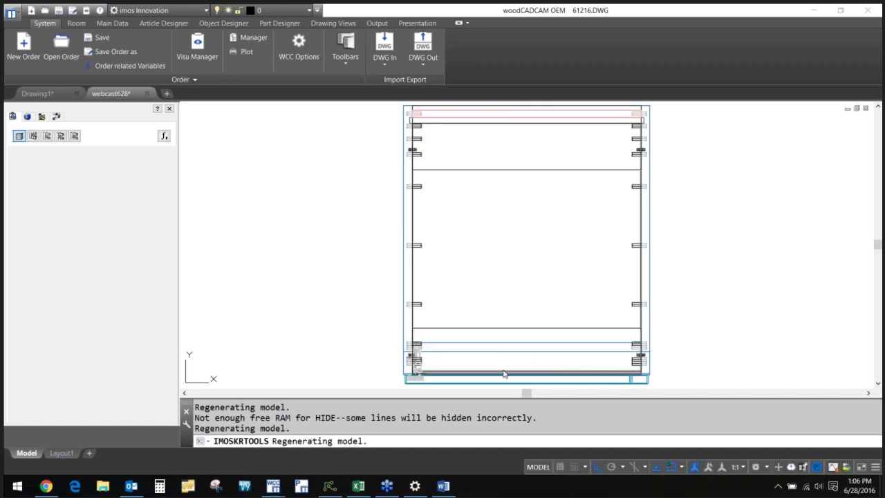
{"action": "left_click", "coordinate": [476, 274]}
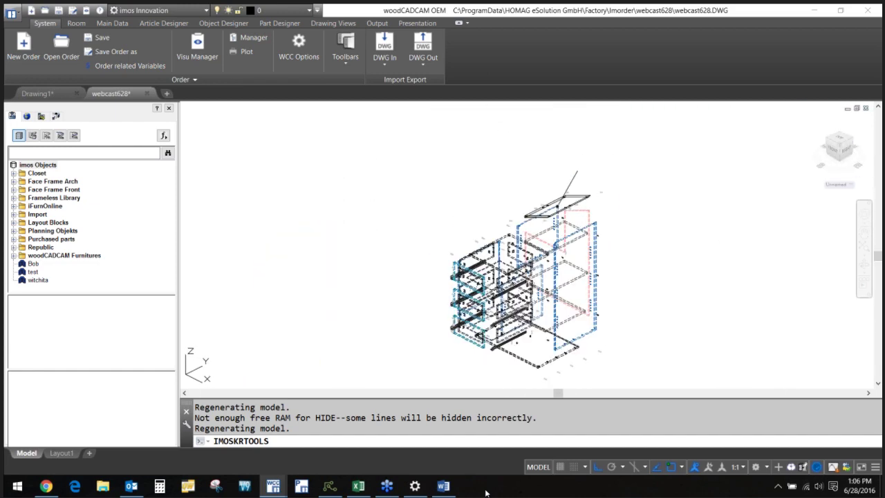
Show the desktop and start Cut Rite while the order is still processing
{"action": "right_click", "coordinate": [486, 492]}
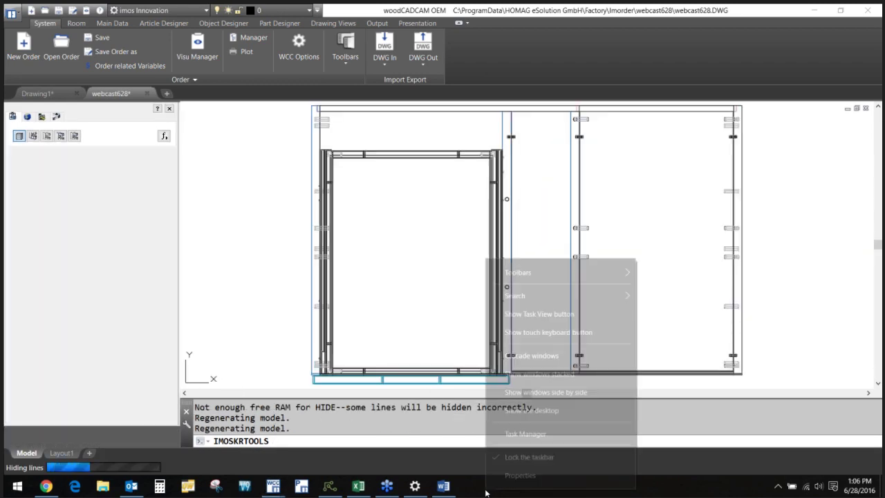
{"action": "left_click", "coordinate": [506, 412]}
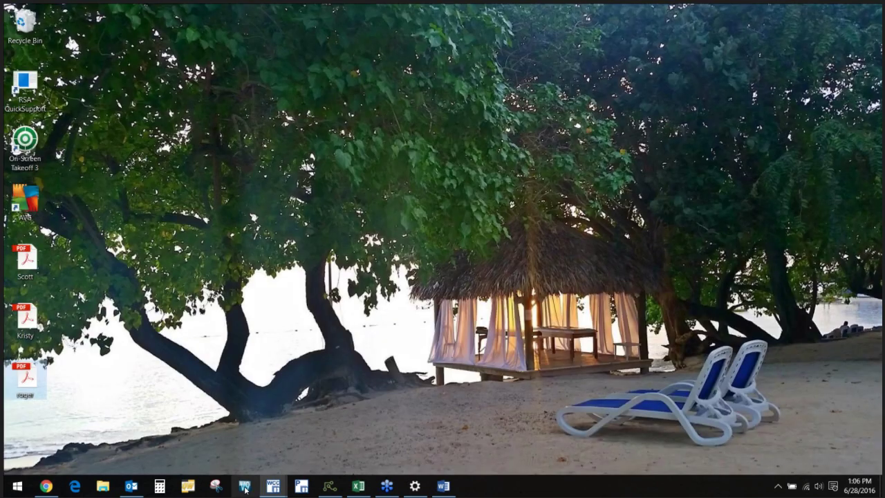
{"action": "left_click", "coordinate": [245, 486]}
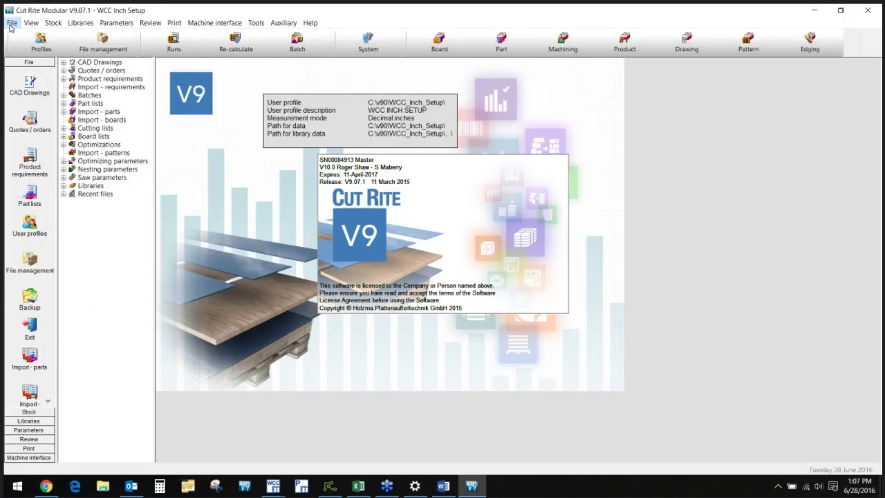
Import the parts file webcast628.PNX and set the part list's global material to 0P75_MDF_VEN_CHERRY
{"action": "left_click", "coordinate": [12, 23]}
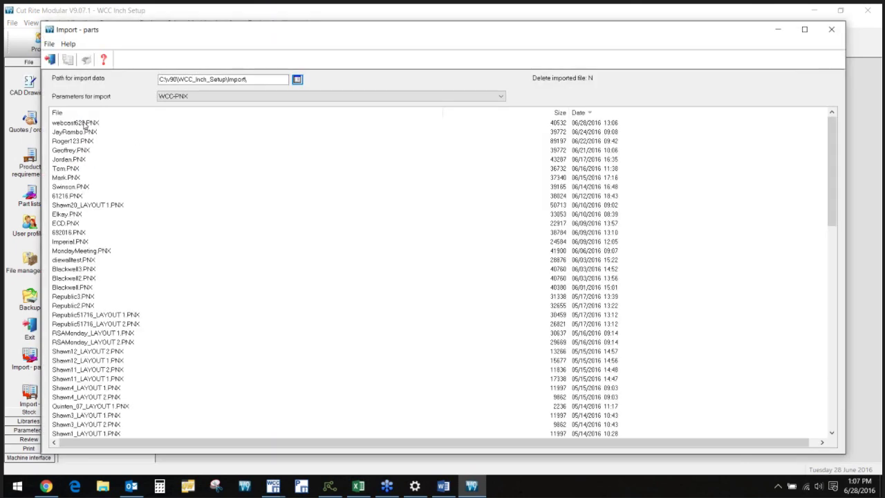
{"action": "left_click", "coordinate": [83, 122]}
{"action": "left_click", "coordinate": [69, 64]}
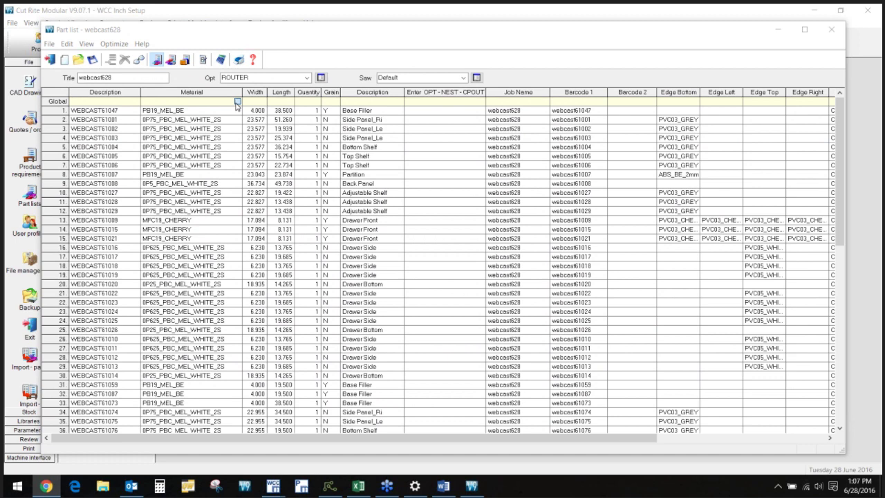
{"action": "left_click", "coordinate": [237, 101]}
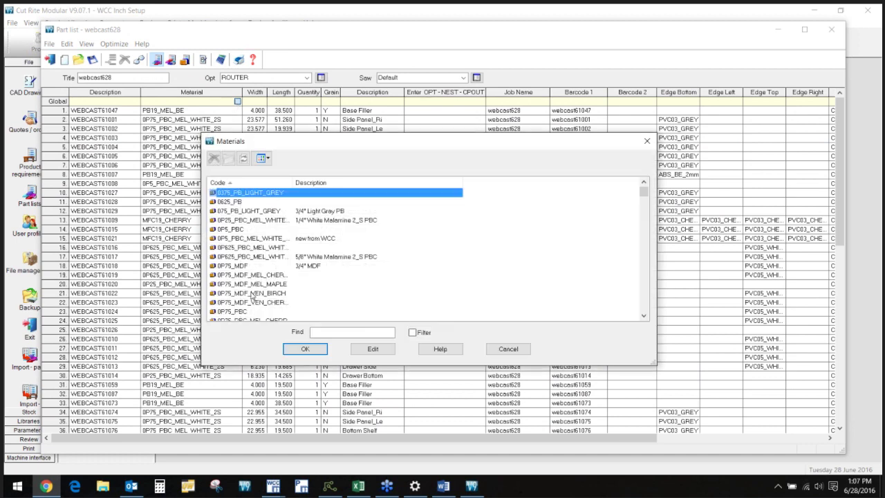
{"action": "double_click", "coordinate": [254, 304]}
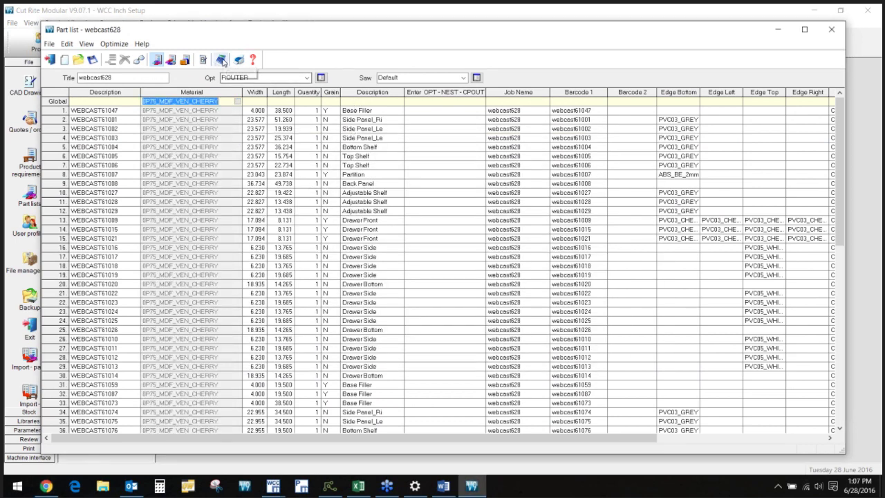
Optimize the webcast628 part list without creating a remaining-parts file, and show the nested preview of its patterns
{"action": "left_click", "coordinate": [222, 61]}
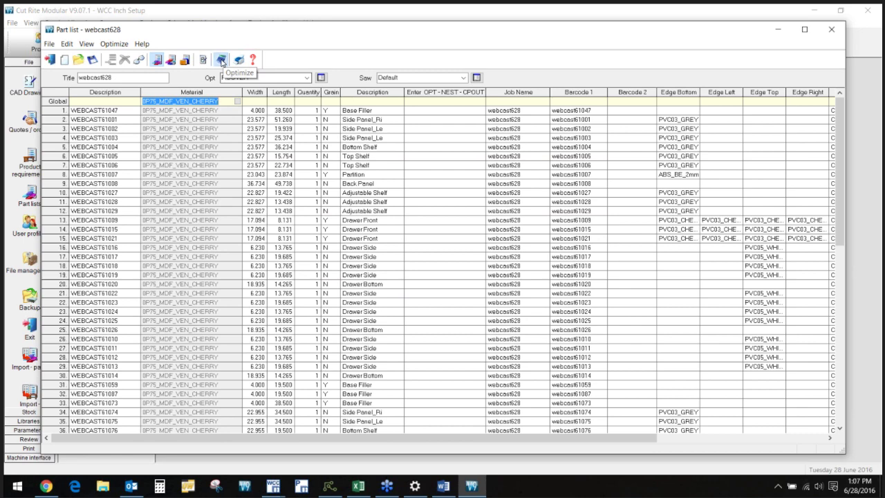
{"action": "left_click", "coordinate": [404, 269]}
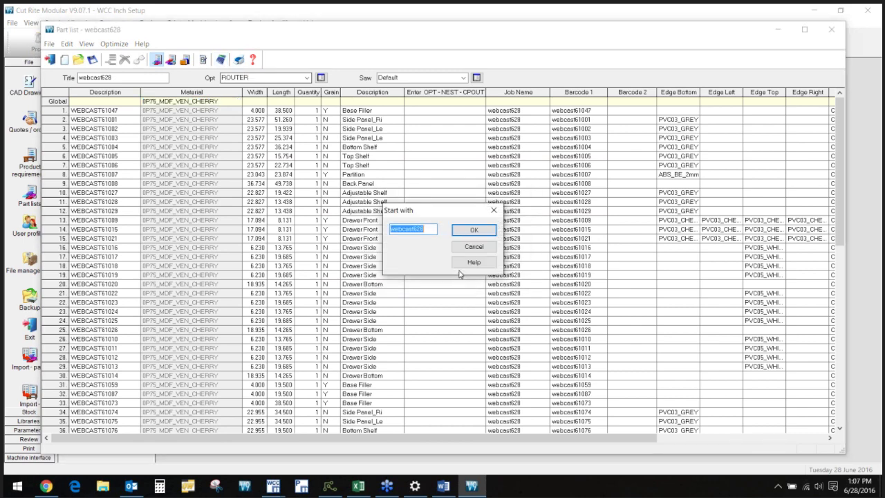
{"action": "left_click", "coordinate": [474, 232]}
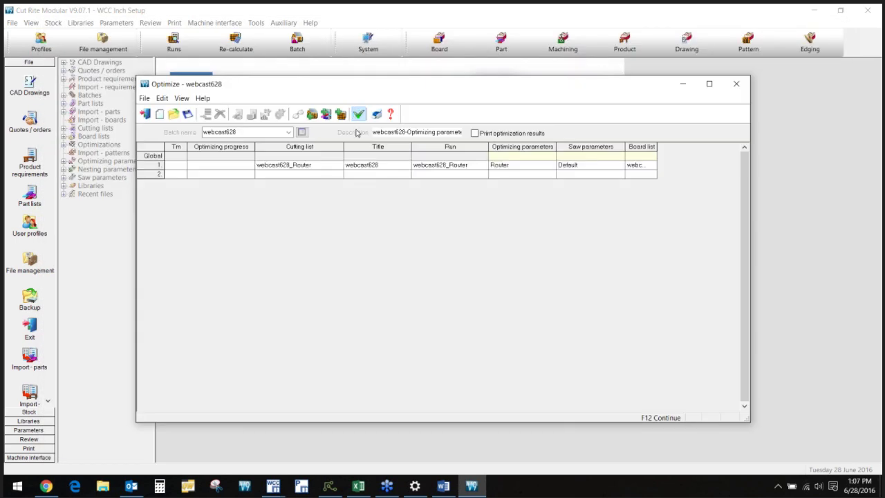
{"action": "left_click", "coordinate": [349, 309]}
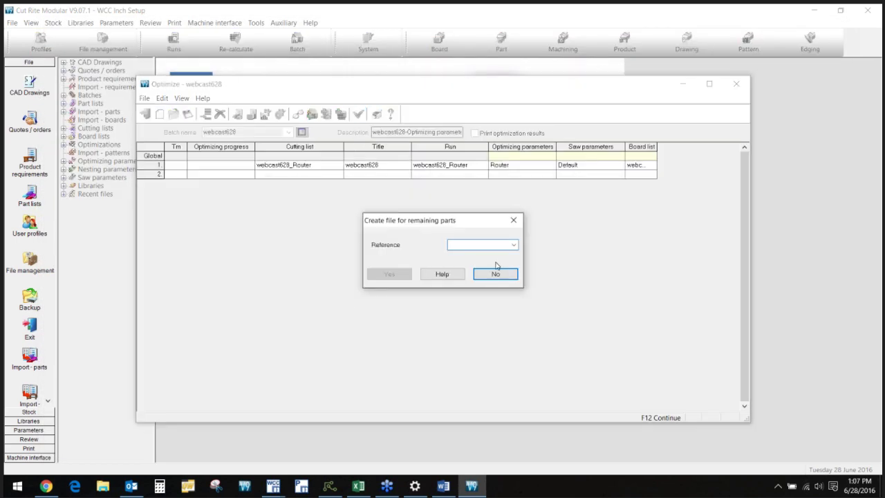
{"action": "left_click", "coordinate": [496, 275]}
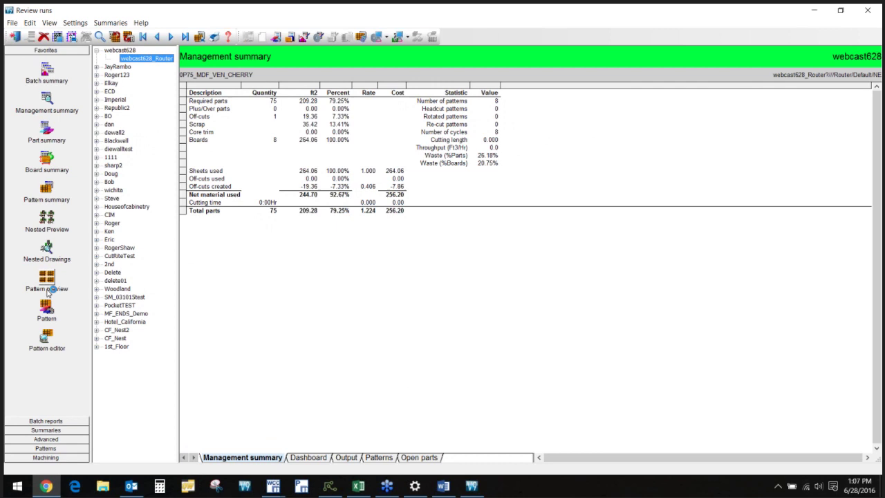
{"action": "left_click", "coordinate": [48, 293]}
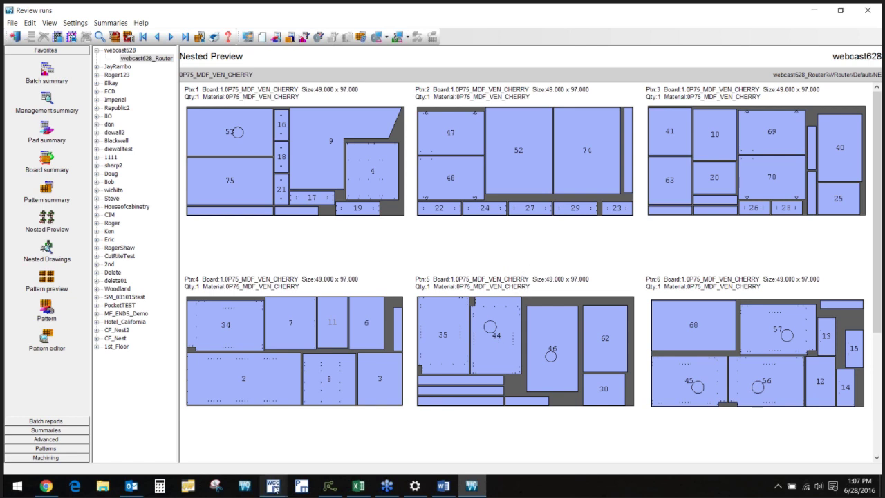
Switch back to woodCADCAM, maximize its window, and run the IMOSRMTOOLS command with the value 720 1
{"action": "mouse_move", "coordinate": [275, 487]}
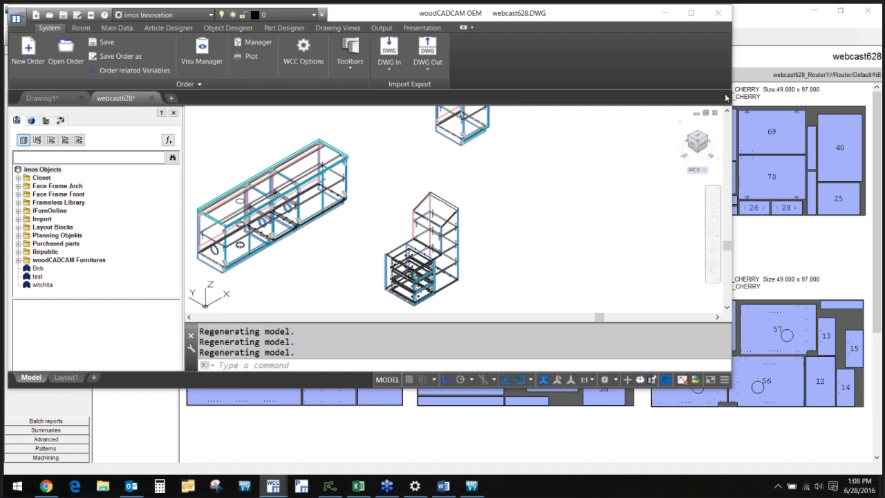
{"action": "left_click", "coordinate": [692, 13]}
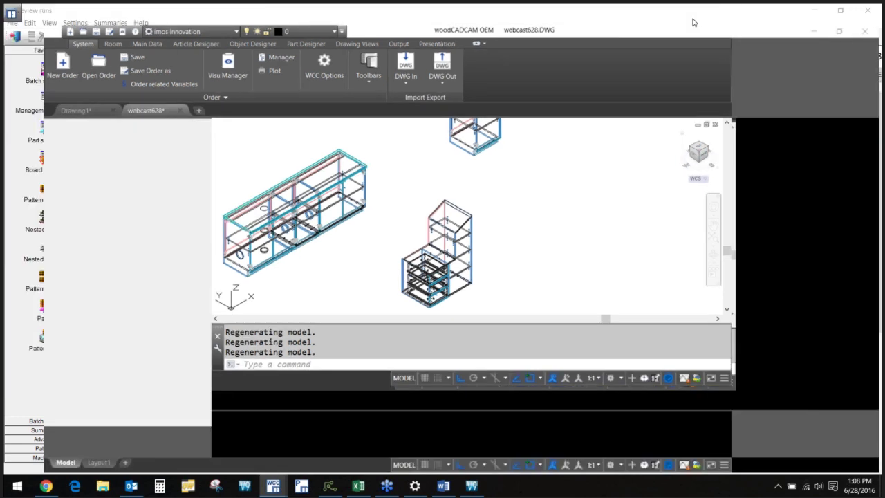
{"action": "type", "text": "IMOSRMTOOLS"}
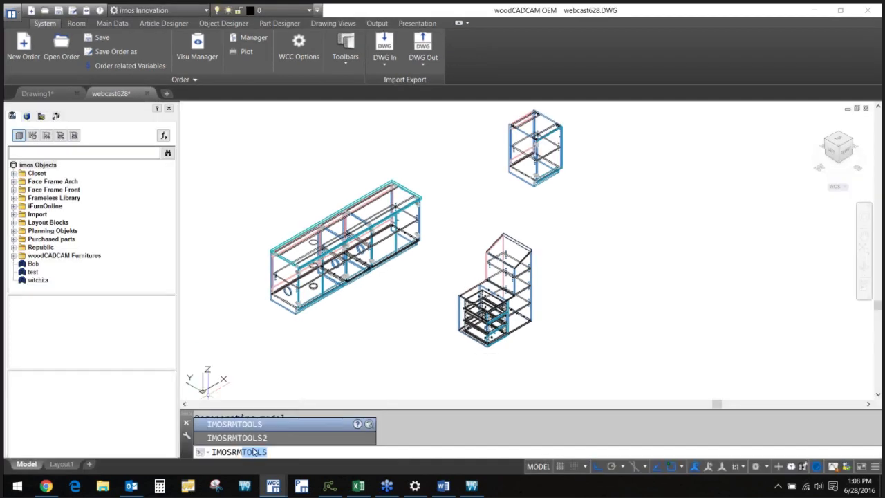
{"action": "left_click", "coordinate": [256, 428]}
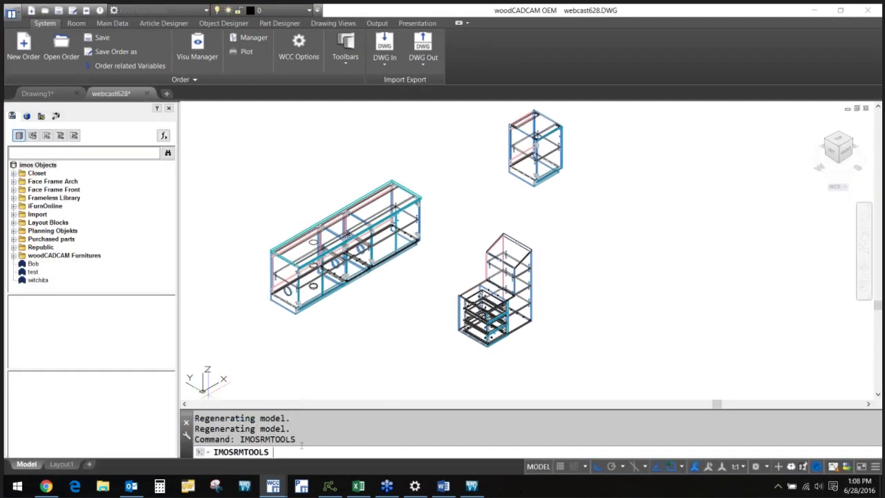
{"action": "type", "text": "720 1"}
{"action": "key", "text": "Return"}
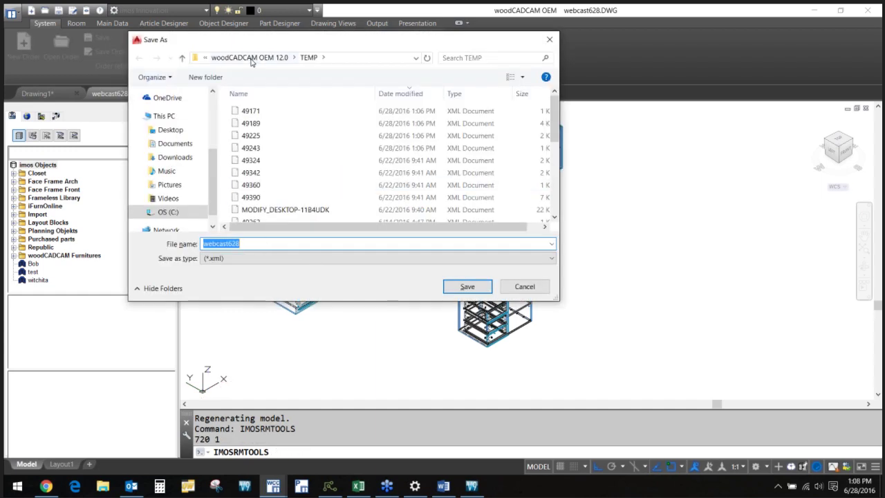
Save the exported order data as webcast628 in XML format in the HOMAG eSolution GmbH\Library\SIM\SIM_In folder
{"action": "left_click", "coordinate": [251, 61]}
{"action": "left_click", "coordinate": [250, 59]}
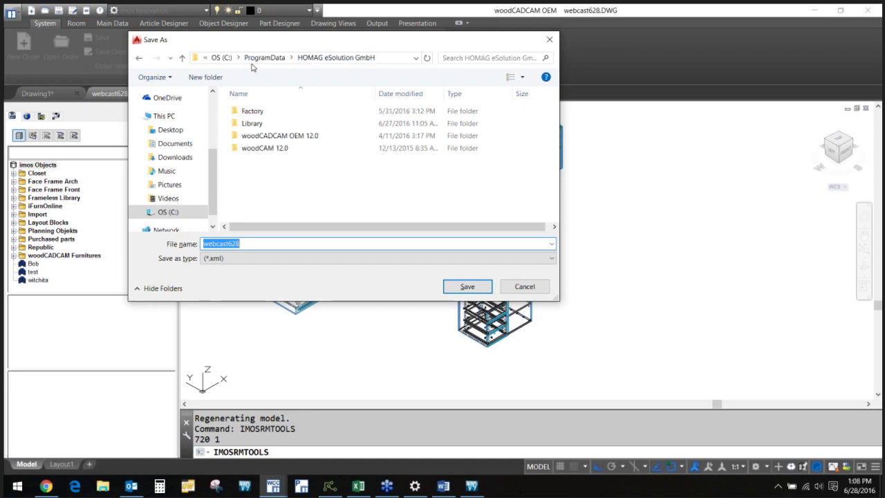
{"action": "double_click", "coordinate": [261, 123]}
{"action": "scroll", "coordinate": [273, 179], "scroll_direction": "down", "scroll_amount": 3}
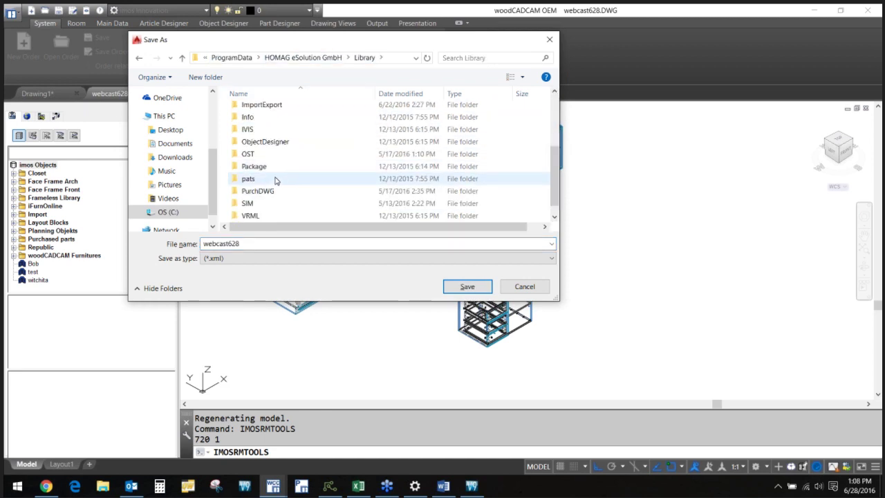
{"action": "left_click", "coordinate": [263, 194]}
{"action": "double_click", "coordinate": [263, 195]}
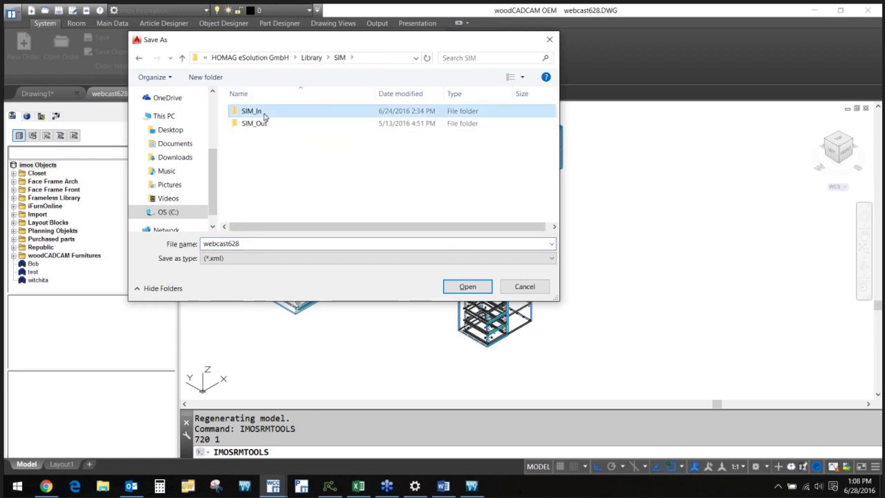
{"action": "double_click", "coordinate": [256, 114]}
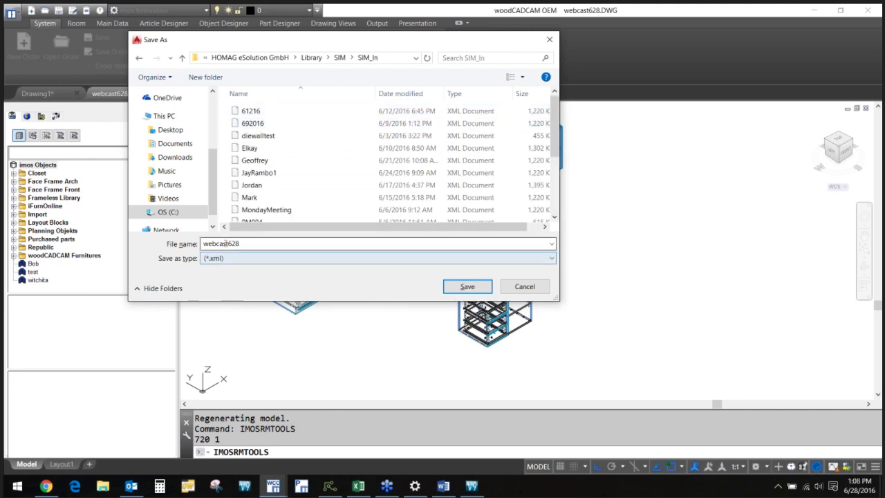
{"action": "left_click", "coordinate": [456, 290]}
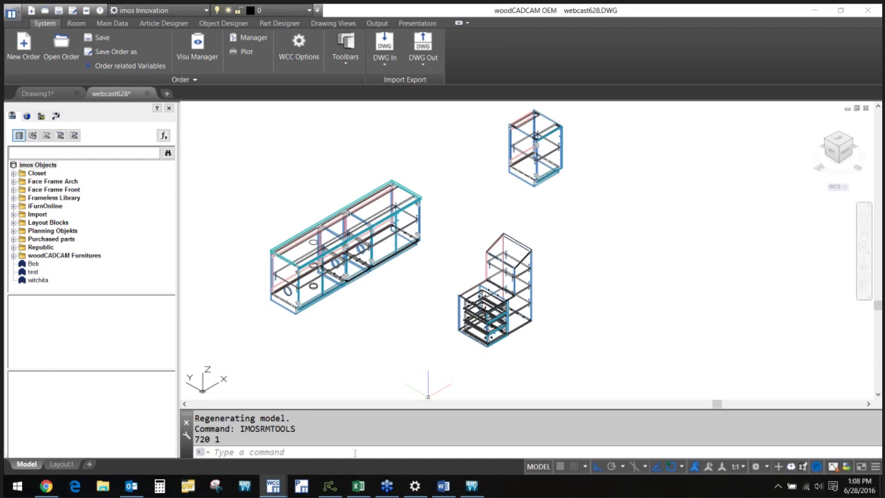
Switch to Production Coach and import webcast628.xml as a work order
{"action": "left_click", "coordinate": [329, 488]}
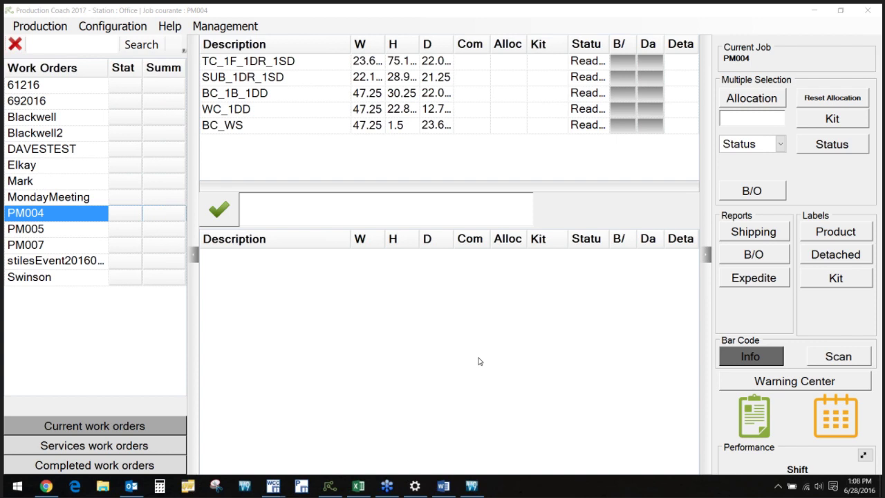
{"action": "left_click", "coordinate": [22, 27]}
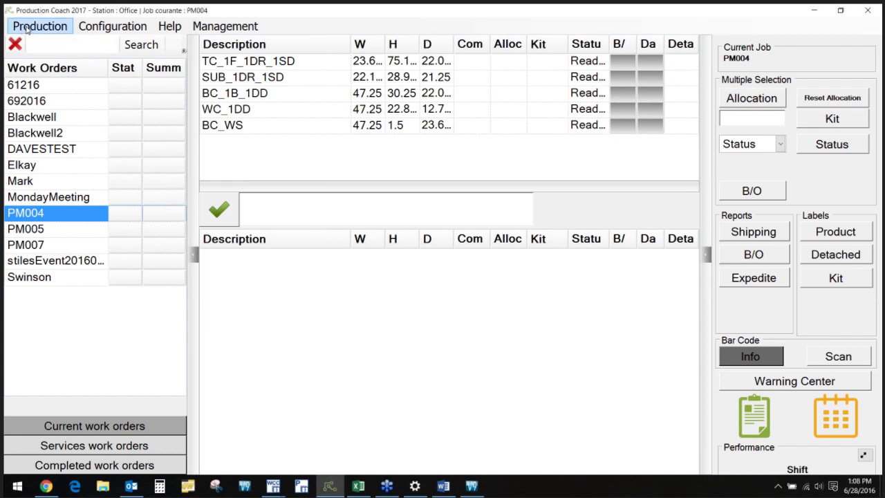
{"action": "left_click", "coordinate": [26, 27]}
{"action": "left_click", "coordinate": [28, 89]}
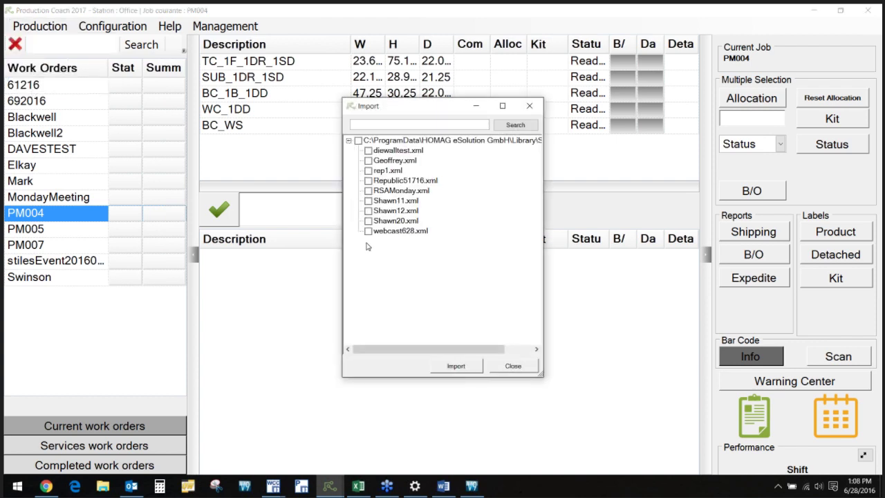
{"action": "left_click", "coordinate": [368, 231]}
{"action": "left_click", "coordinate": [449, 369]}
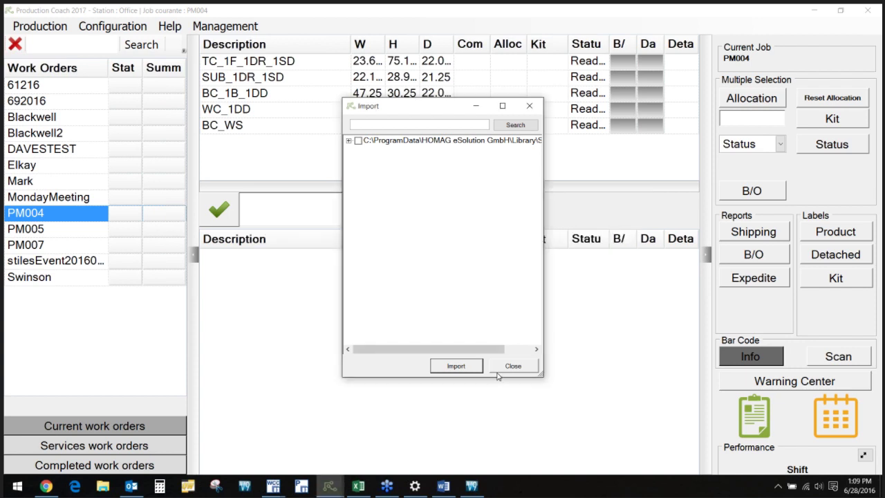
{"action": "left_click", "coordinate": [499, 373]}
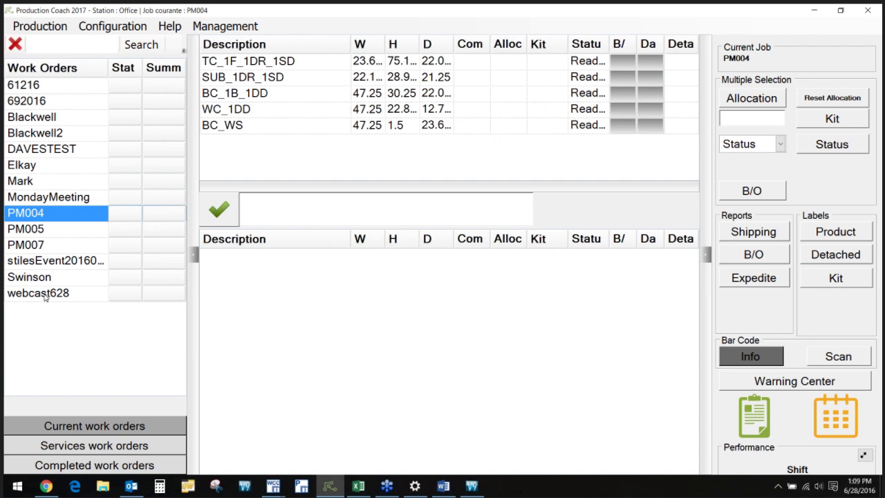
Open the webcast628 work order and review its job status and its summary of parts and hardware
{"action": "left_click", "coordinate": [45, 296]}
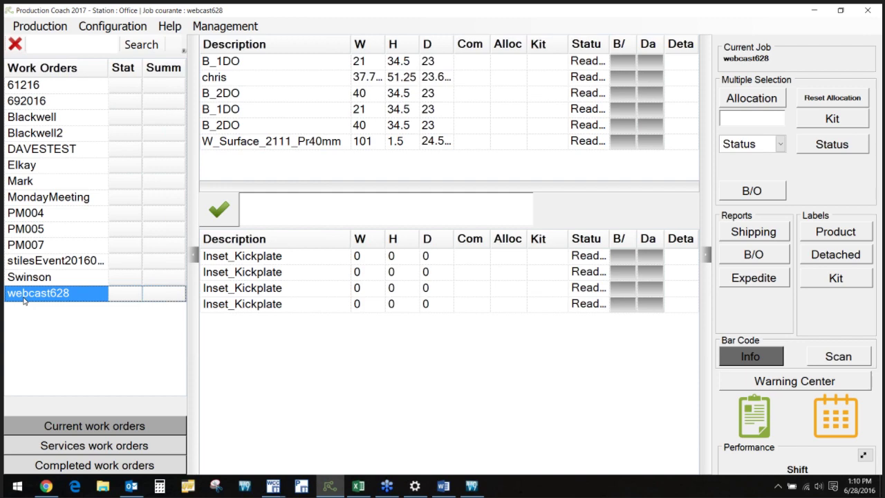
{"action": "left_click", "coordinate": [127, 296]}
{"action": "left_click", "coordinate": [126, 296]}
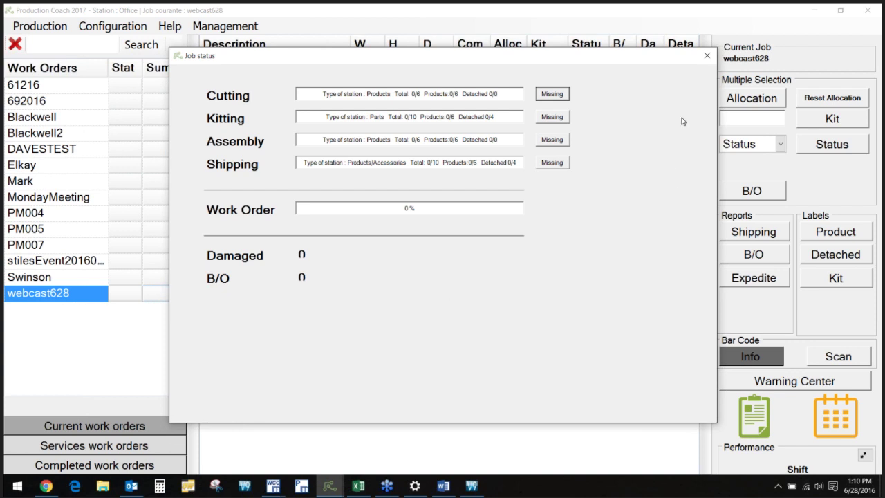
{"action": "left_click", "coordinate": [707, 56]}
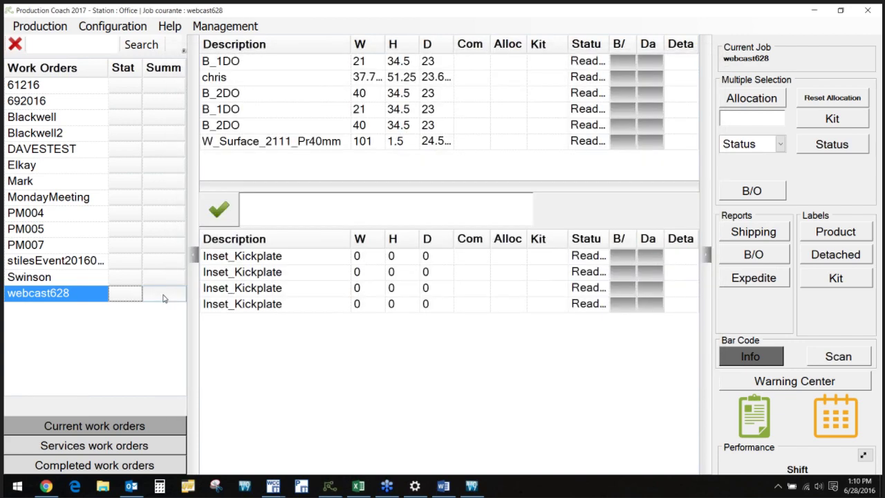
{"action": "double_click", "coordinate": [164, 298]}
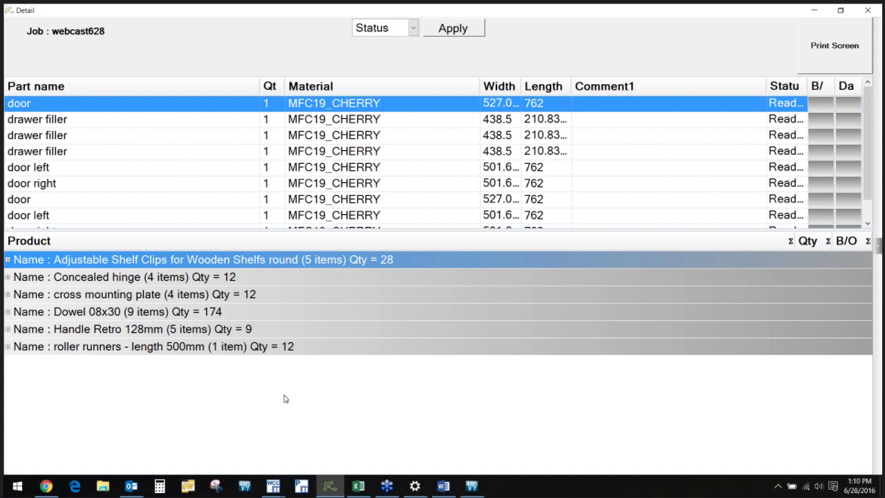
{"action": "left_click", "coordinate": [864, 12]}
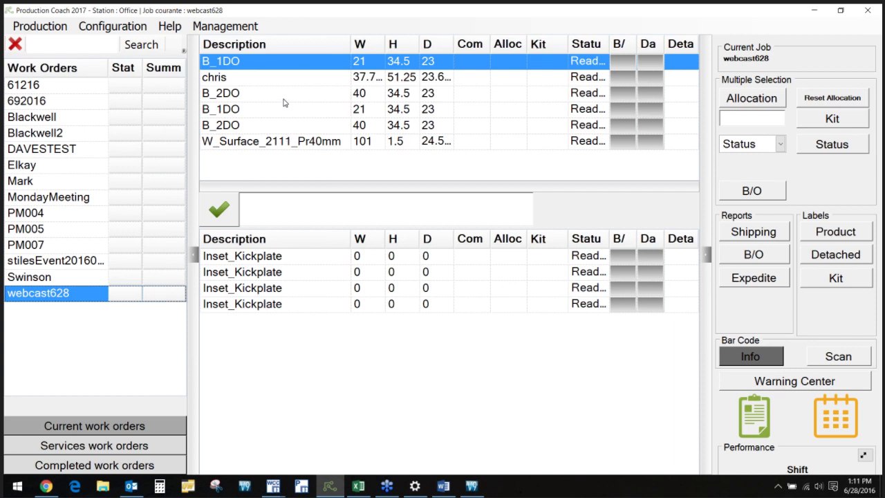
Set the status of the 51.25-high product in the webcast628 work order to Cut
{"action": "left_click", "coordinate": [262, 79]}
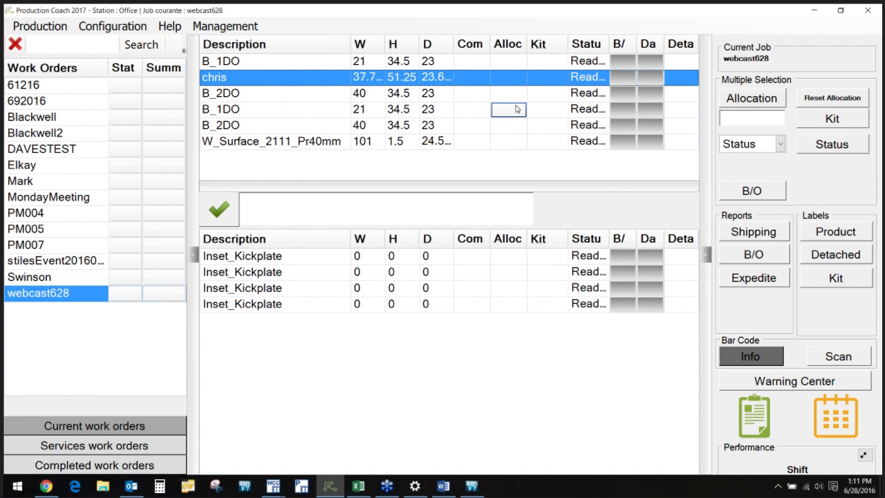
{"action": "left_click", "coordinate": [587, 78]}
{"action": "left_click", "coordinate": [605, 82]}
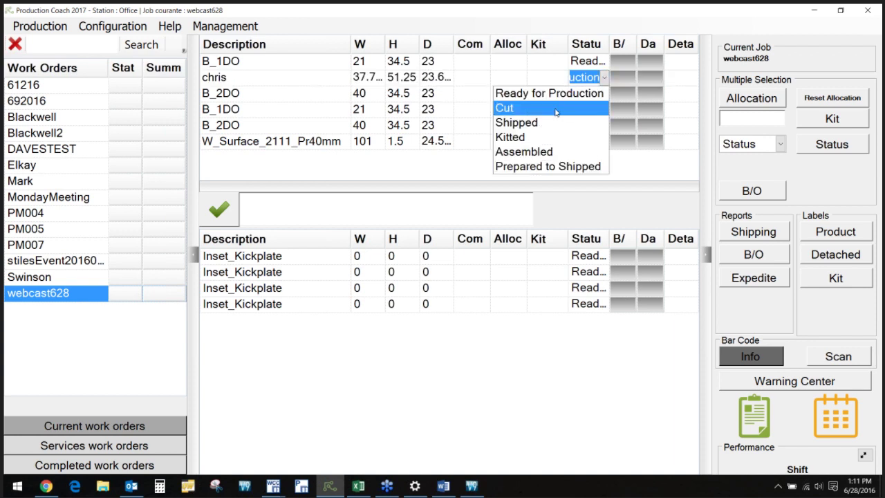
{"action": "left_click", "coordinate": [533, 109]}
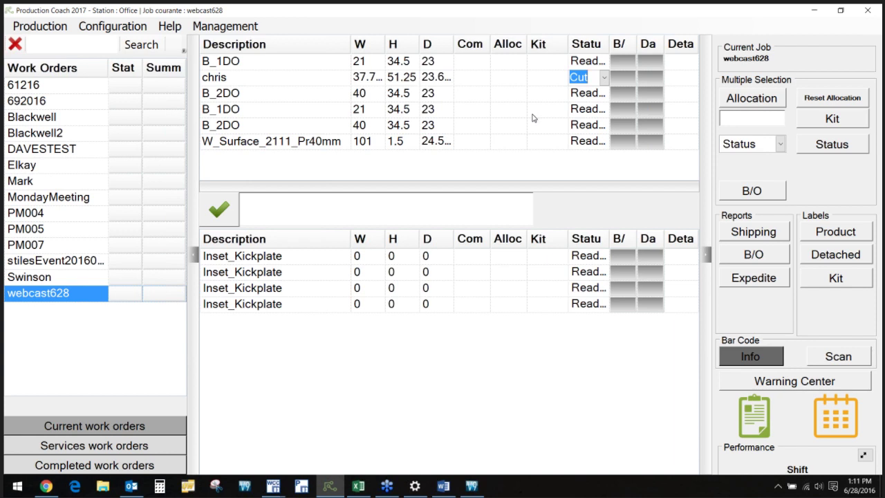
Set the status of all products in the webcast628 work order to Cut together, and check the job status
{"action": "left_click", "coordinate": [279, 145]}
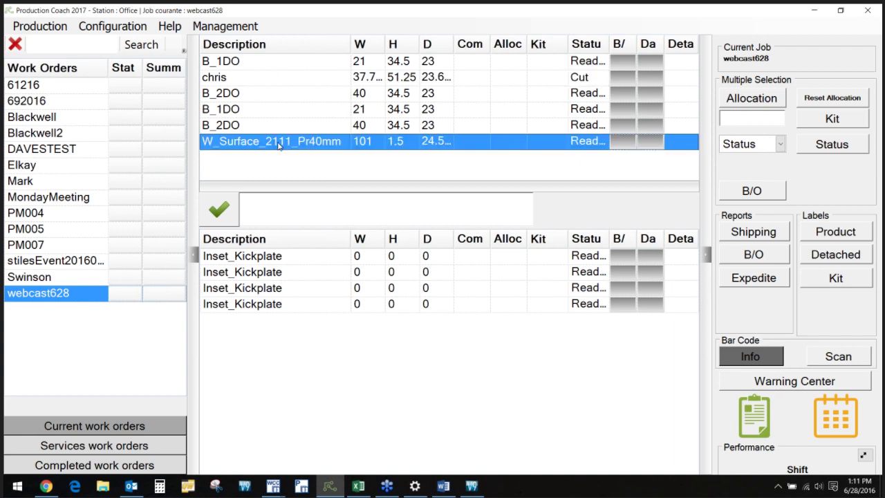
{"action": "left_click", "coordinate": [259, 65], "text": "shift"}
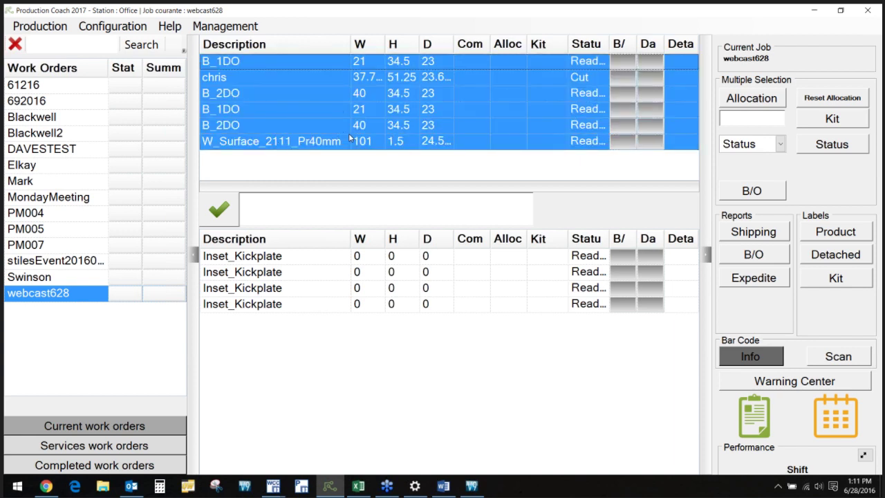
{"action": "left_click", "coordinate": [780, 144]}
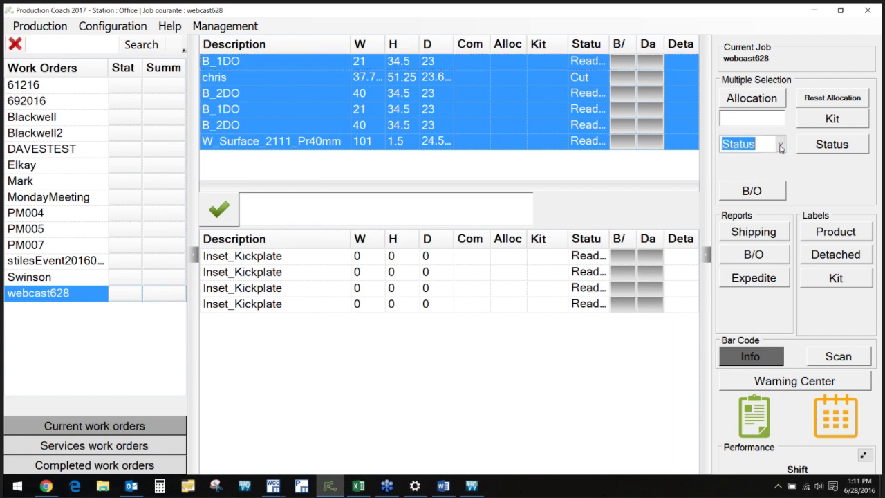
{"action": "left_click", "coordinate": [691, 175]}
{"action": "left_click", "coordinate": [827, 148]}
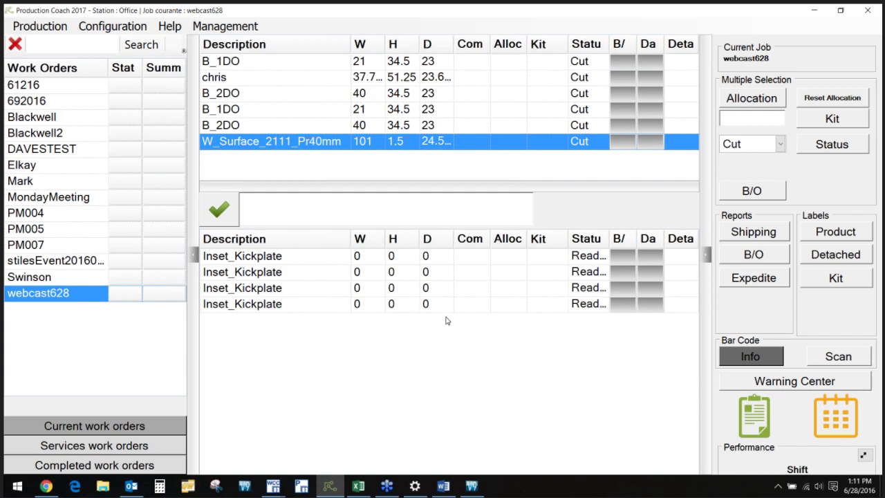
{"action": "left_click", "coordinate": [123, 298]}
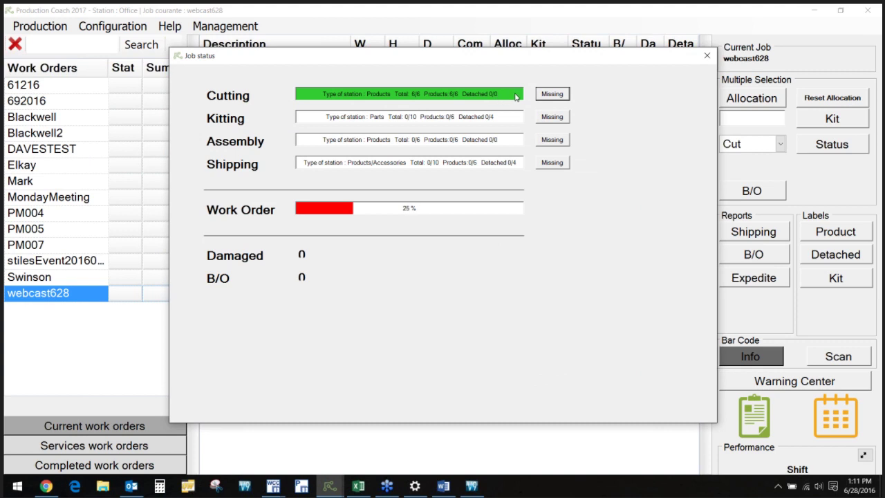
{"action": "left_click", "coordinate": [706, 59]}
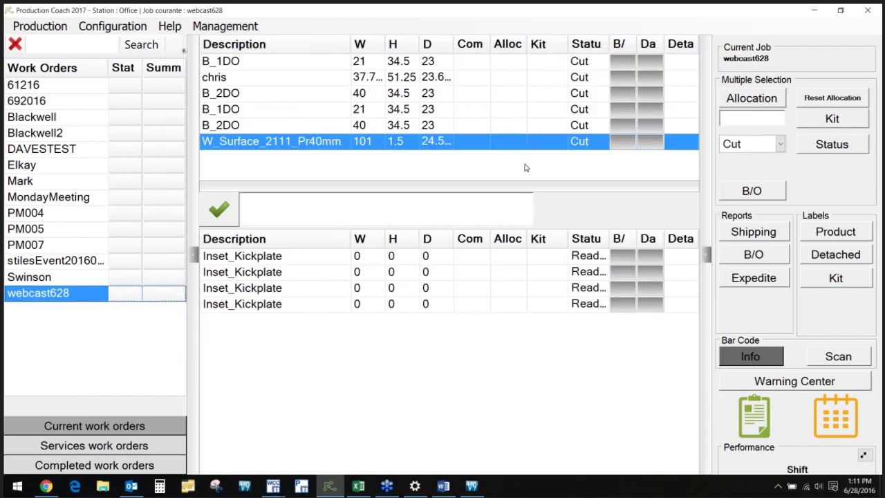
Open the part details of the 51.25-high product and rotate its 3D model slightly
{"action": "left_click", "coordinate": [266, 79]}
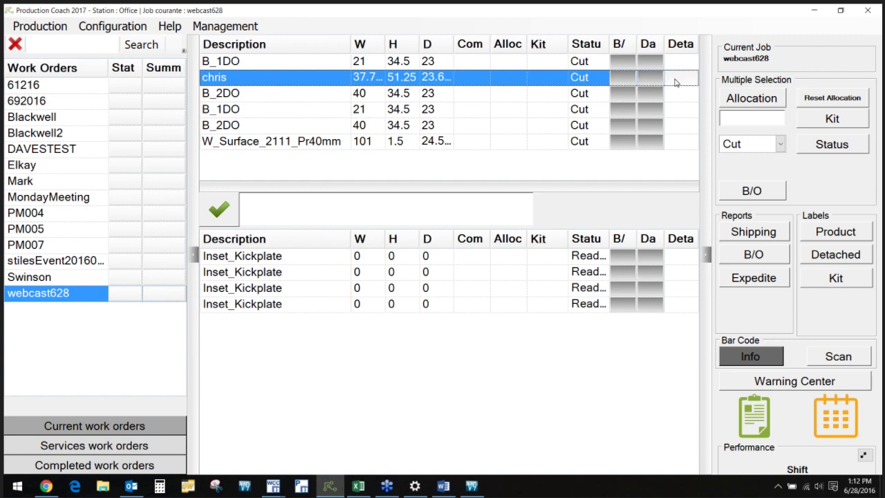
{"action": "left_click", "coordinate": [676, 82]}
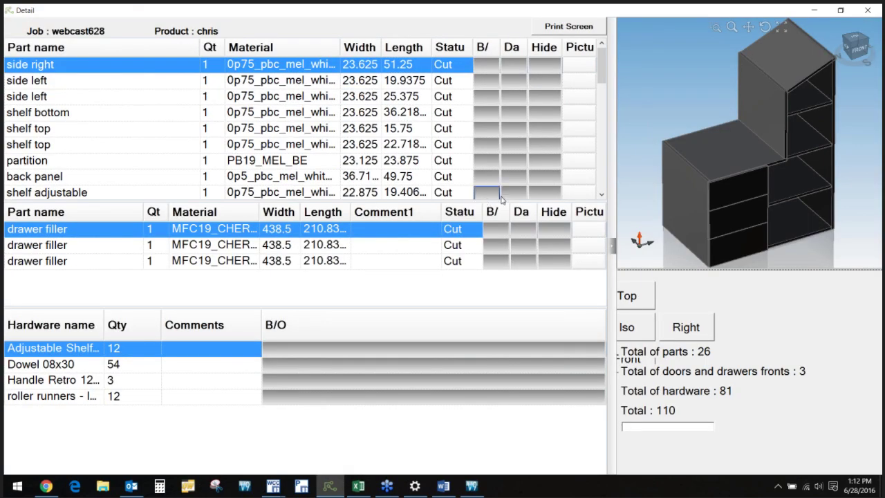
{"action": "left_click", "coordinate": [765, 27]}
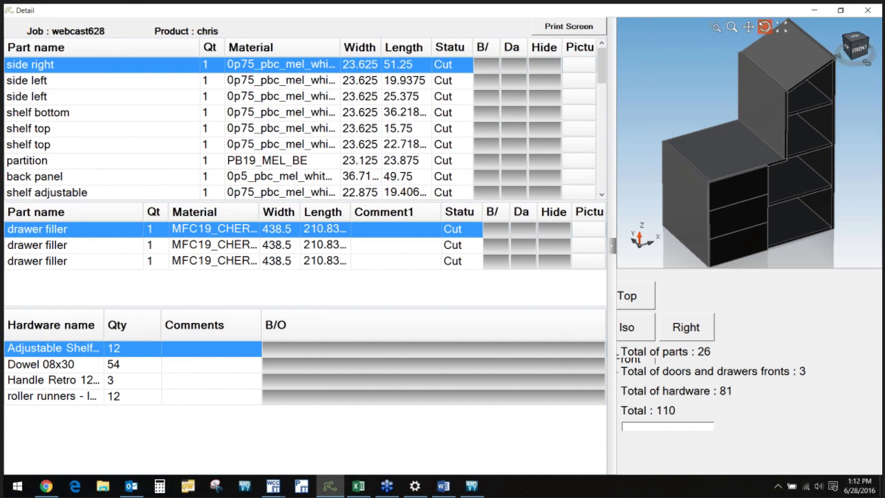
{"action": "left_click_drag", "start_coordinate": [746, 143], "coordinate": [741, 144]}
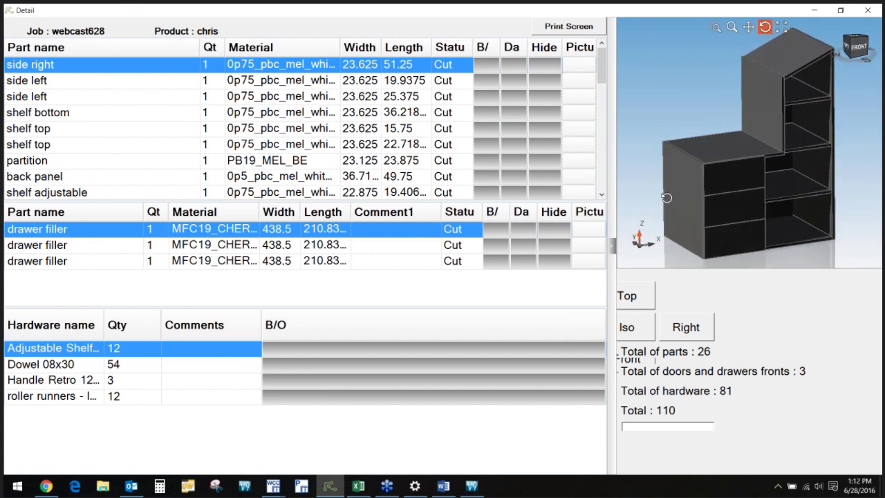
{"action": "left_click_drag", "start_coordinate": [676, 187], "coordinate": [679, 185]}
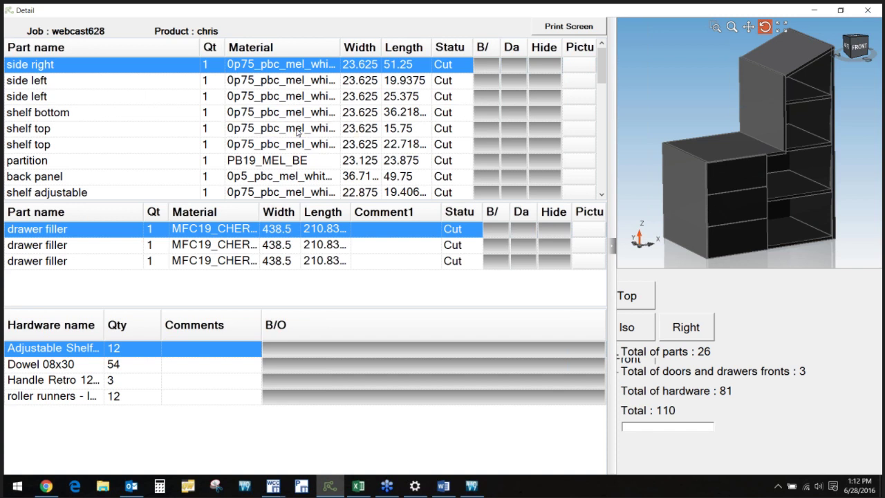
Highlight both left side parts in the 3D model, and briefly hide and show again the one 19.9375 long
{"action": "left_click", "coordinate": [79, 84]}
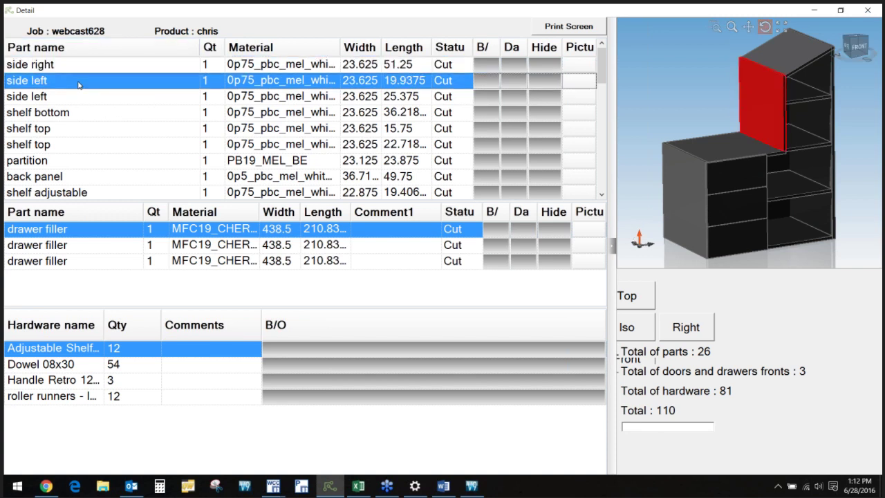
{"action": "left_click", "coordinate": [80, 96]}
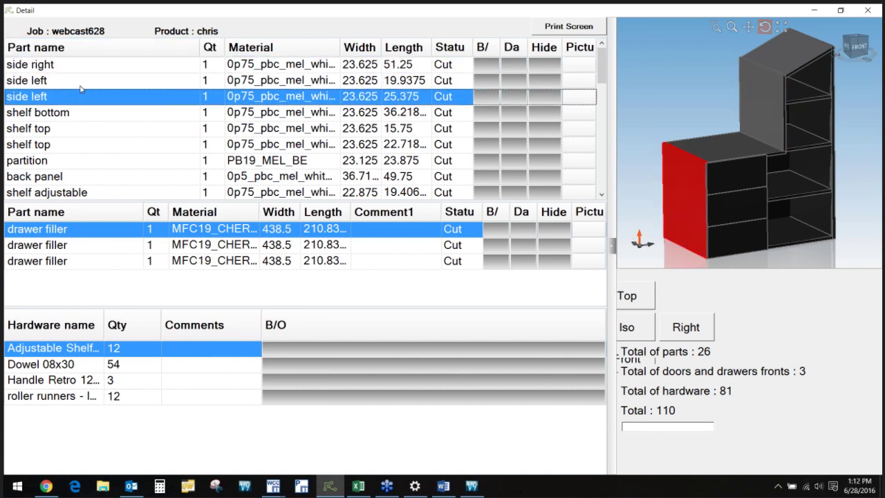
{"action": "left_click", "coordinate": [80, 82]}
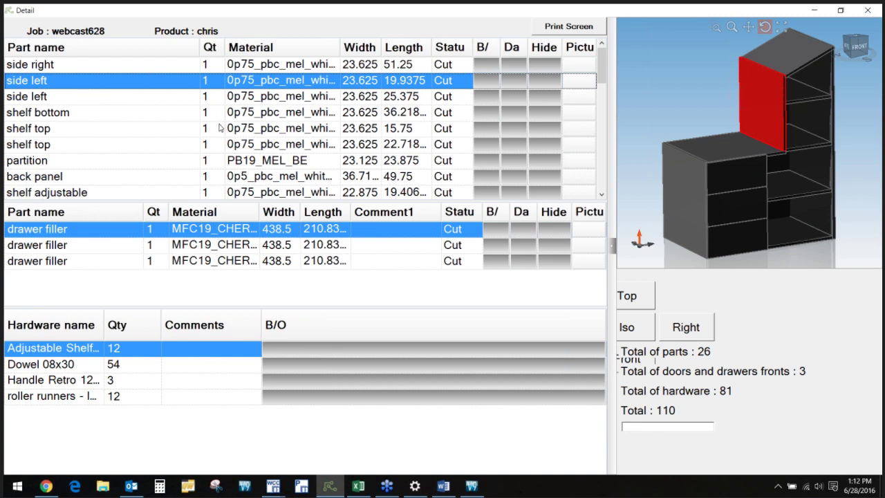
{"action": "left_click", "coordinate": [516, 83]}
{"action": "left_click", "coordinate": [543, 84]}
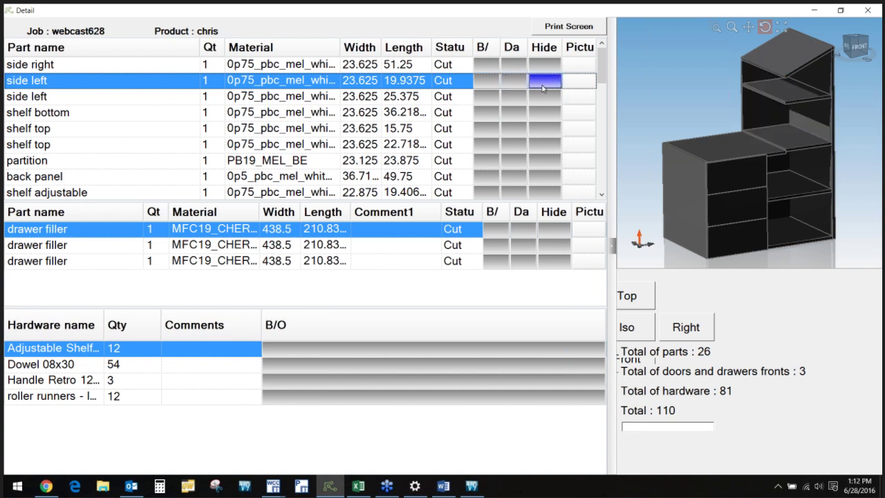
{"action": "left_click", "coordinate": [543, 84]}
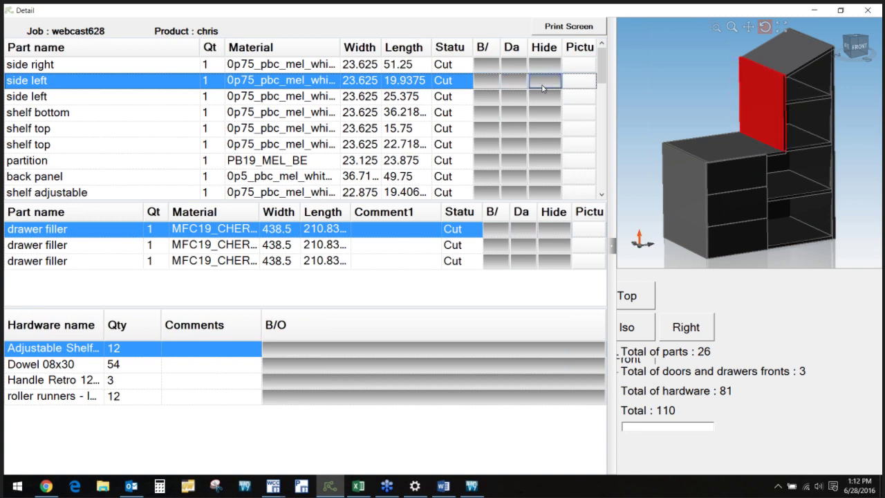
Mark the 19.9375-long left side part as damaged by Assembly and review the resulting alert in the Warning Center
{"action": "left_click", "coordinate": [519, 86]}
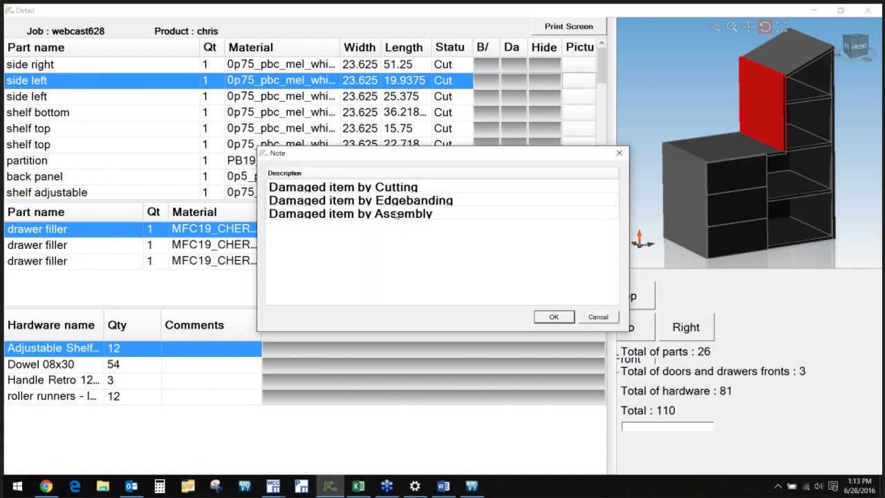
{"action": "left_click", "coordinate": [397, 219]}
{"action": "left_click", "coordinate": [545, 318]}
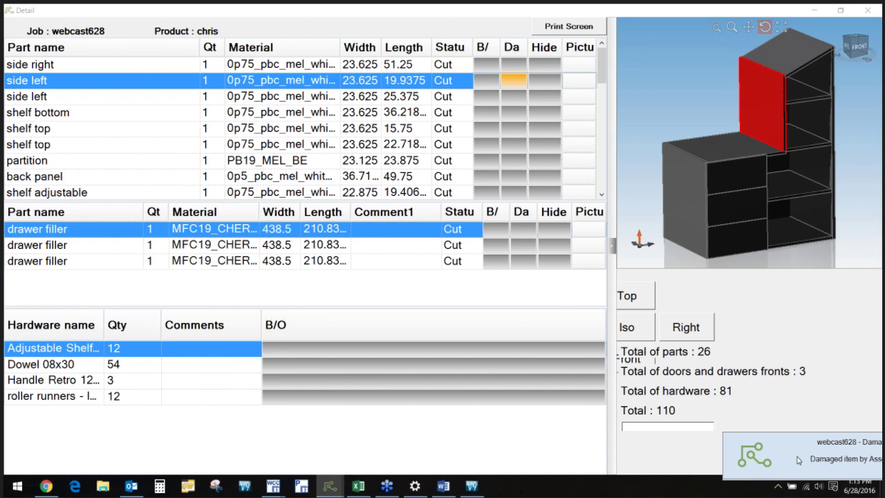
{"action": "left_click", "coordinate": [798, 460]}
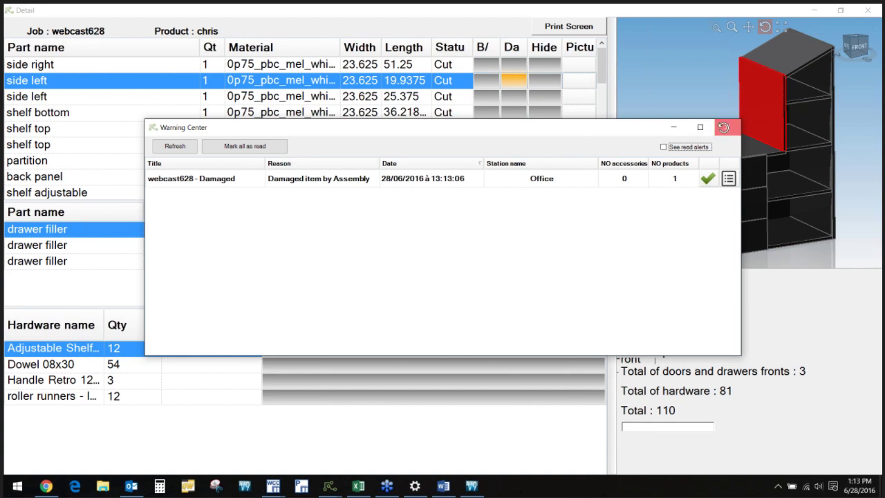
{"action": "left_click", "coordinate": [727, 129]}
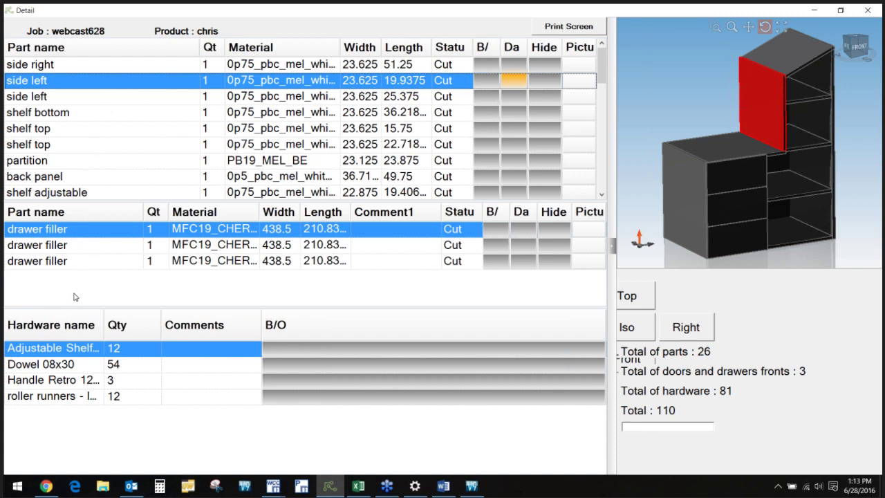
Briefly hide the three drawer filler parts in the 3D model and show them again
{"action": "left_click", "coordinate": [554, 229]}
{"action": "left_click", "coordinate": [553, 245]}
{"action": "left_click", "coordinate": [554, 261]}
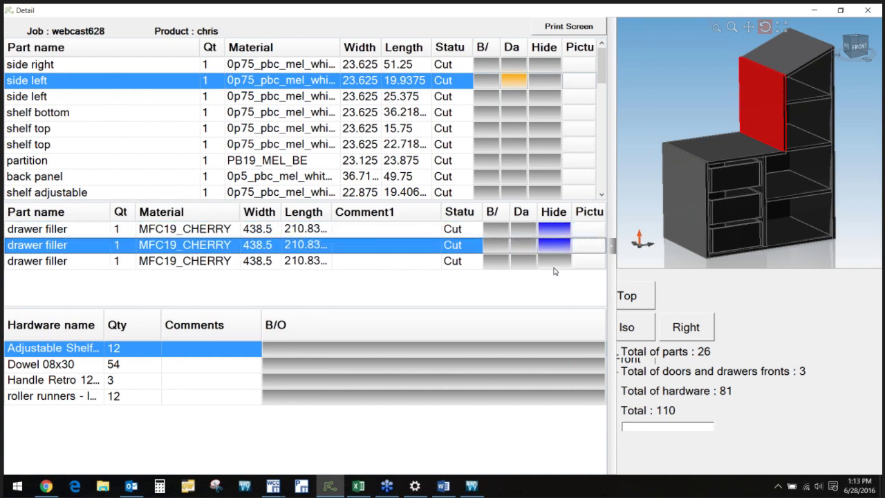
{"action": "left_click", "coordinate": [554, 229]}
{"action": "left_click", "coordinate": [554, 245]}
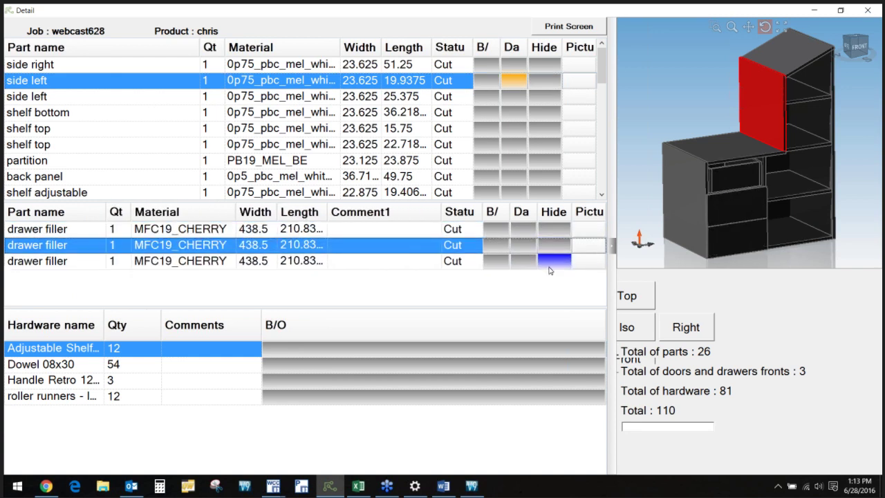
{"action": "left_click", "coordinate": [554, 261]}
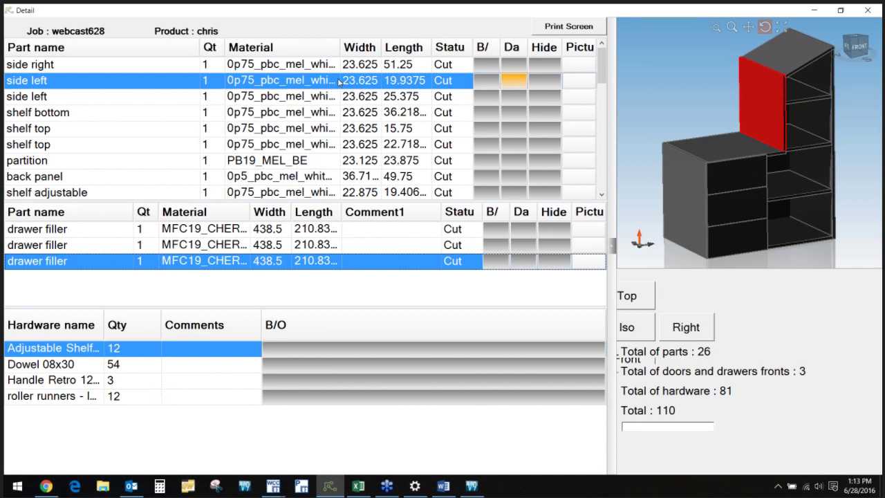
View the dimensioned part drawing of the 19.9375-long left side, and close the product's part details
{"action": "left_click", "coordinate": [579, 83]}
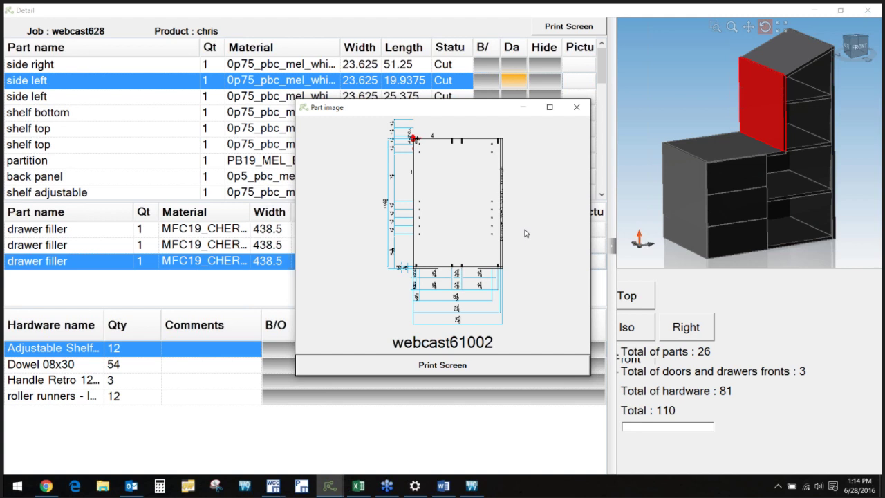
{"action": "left_click", "coordinate": [577, 108]}
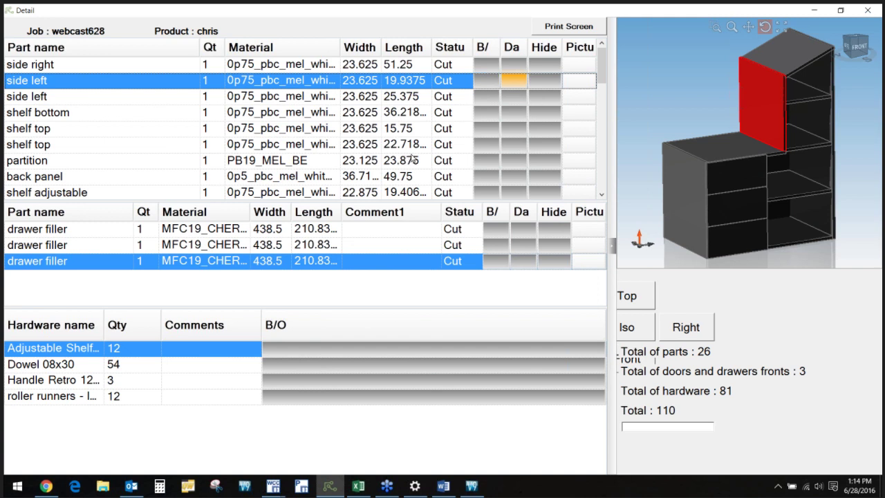
{"action": "left_click", "coordinate": [875, 9]}
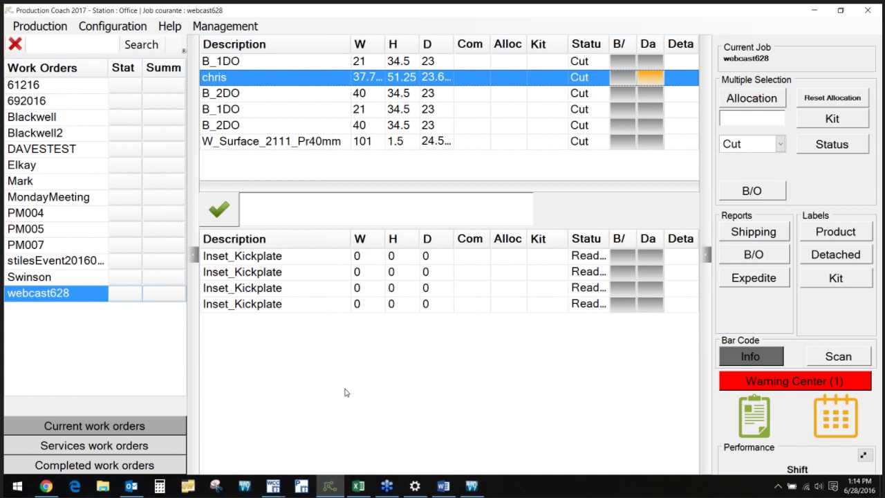
Assign all four Inset_Kickplate items in the webcast628 work order to kit 628
{"action": "left_click", "coordinate": [250, 260]}
{"action": "key", "text": "ctrl+a"}
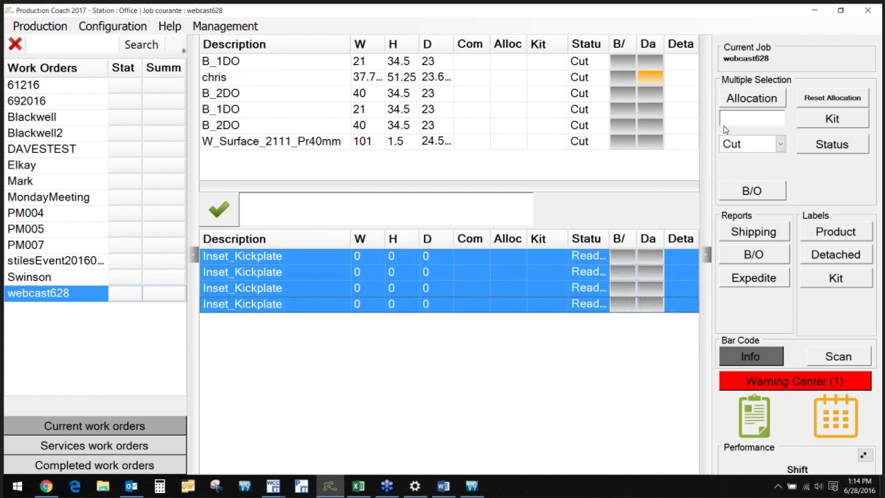
{"action": "left_click", "coordinate": [745, 117]}
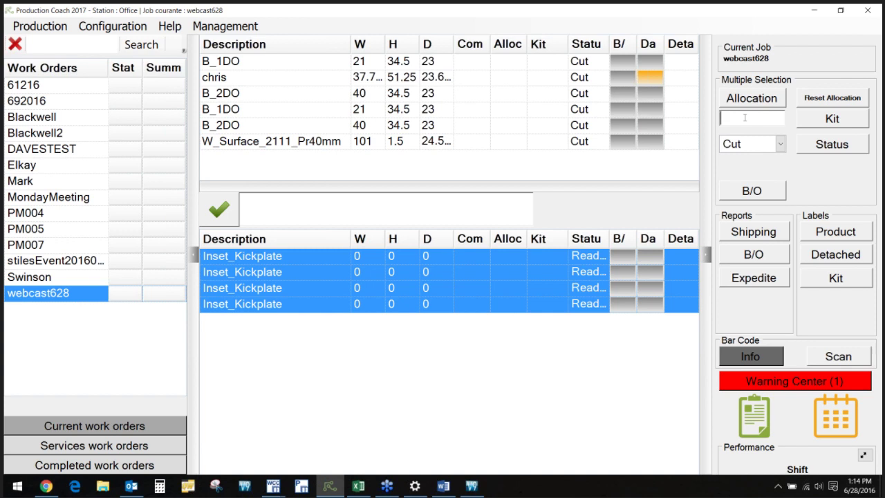
{"action": "type", "text": "628"}
{"action": "left_click", "coordinate": [830, 120]}
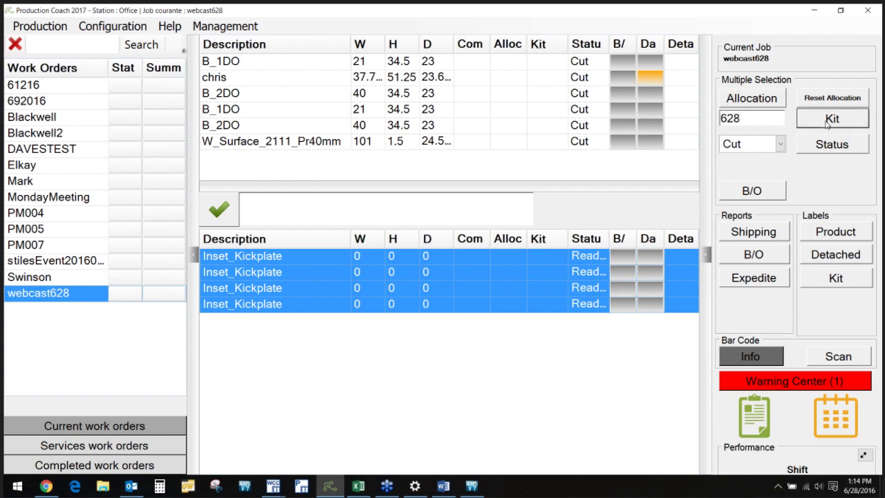
Print the kit label for the kickplates to a PDF file named 628 on the Desktop
{"action": "left_click", "coordinate": [830, 279]}
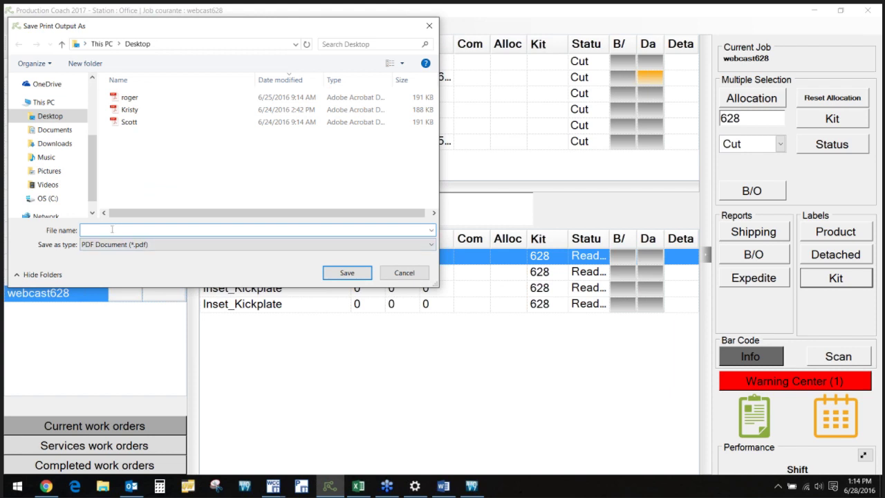
{"action": "type", "text": "628"}
{"action": "left_click", "coordinate": [338, 274]}
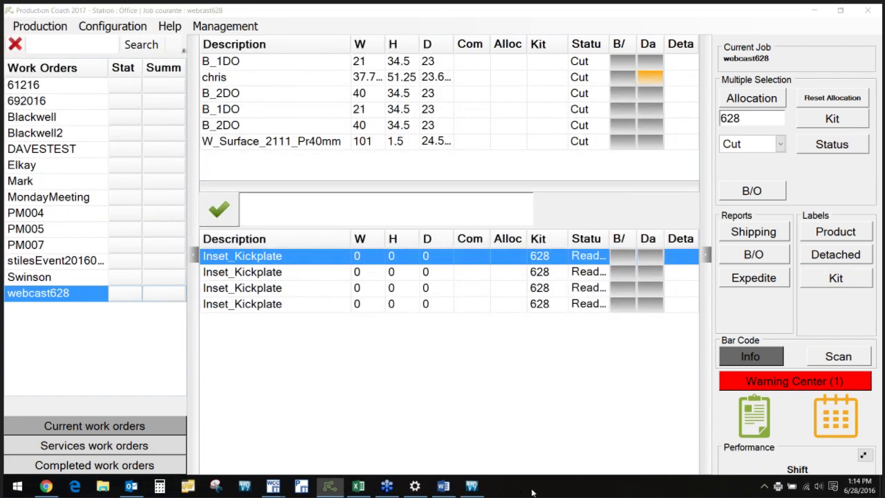
View the 628 PDF kit label from the desktop at 100% zoom, close it and return to Production Coach
{"action": "right_click", "coordinate": [532, 486]}
{"action": "left_click", "coordinate": [578, 411]}
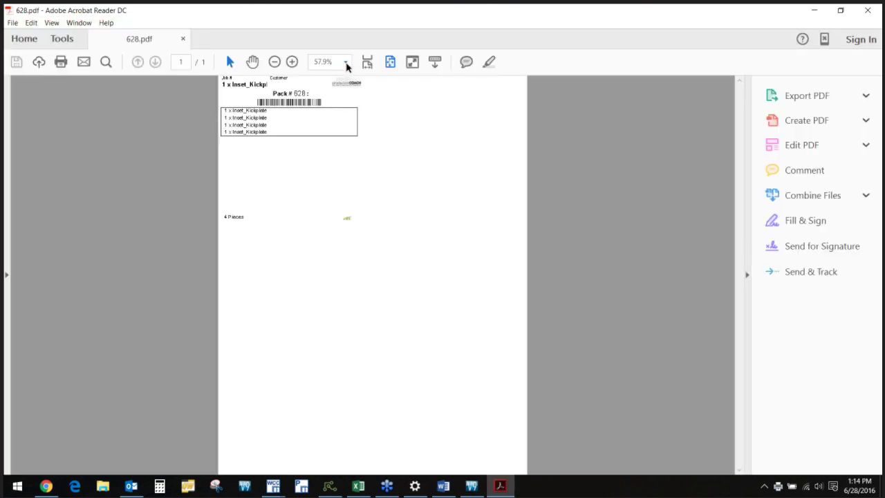
{"action": "left_click", "coordinate": [346, 63]}
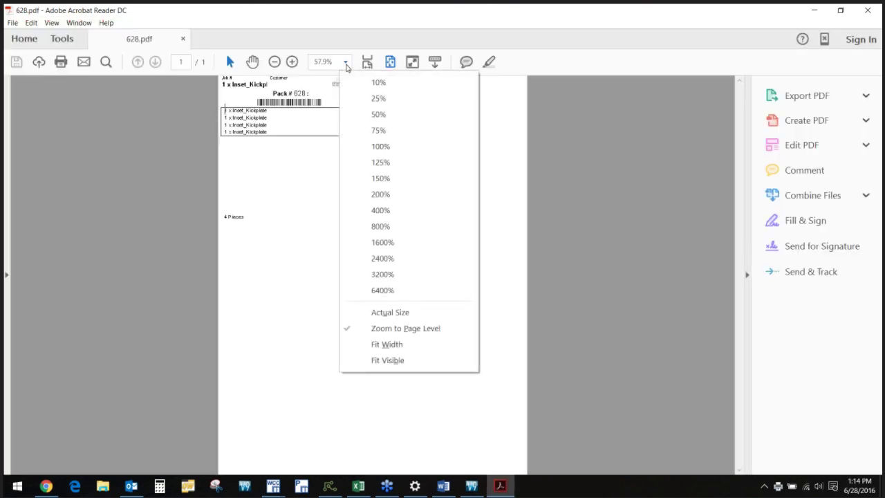
{"action": "left_click", "coordinate": [381, 146]}
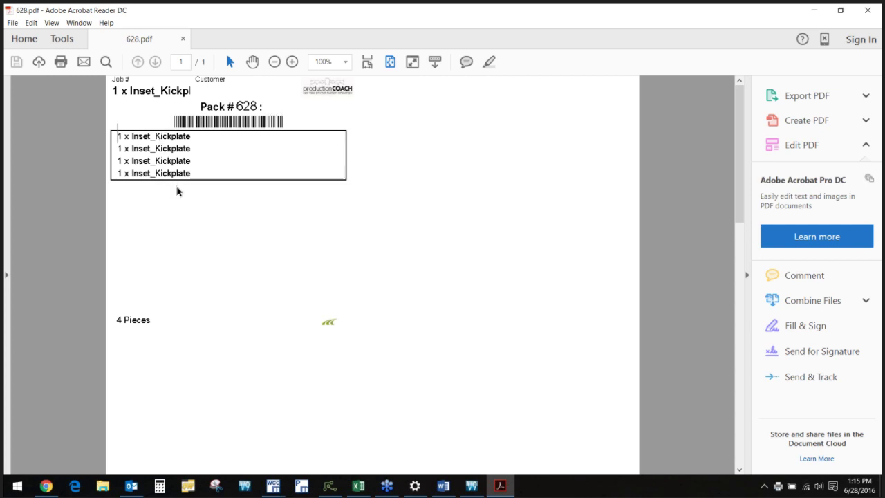
{"action": "left_click", "coordinate": [867, 11]}
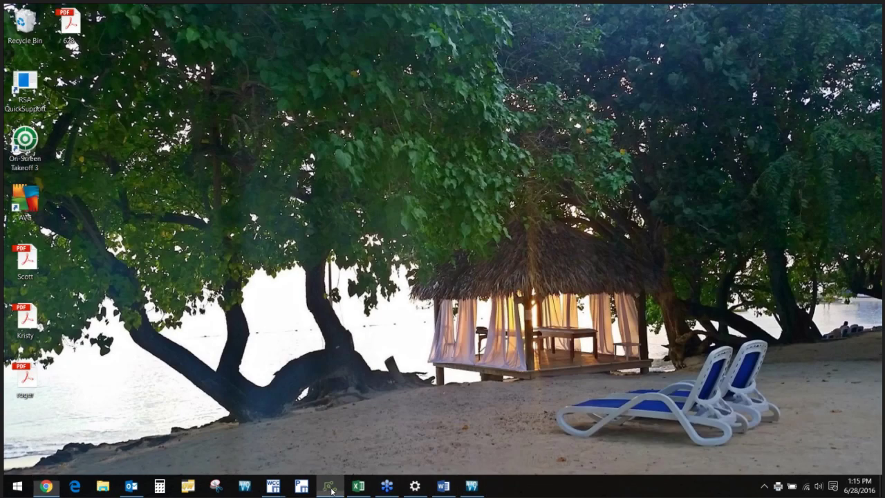
{"action": "left_click", "coordinate": [331, 487]}
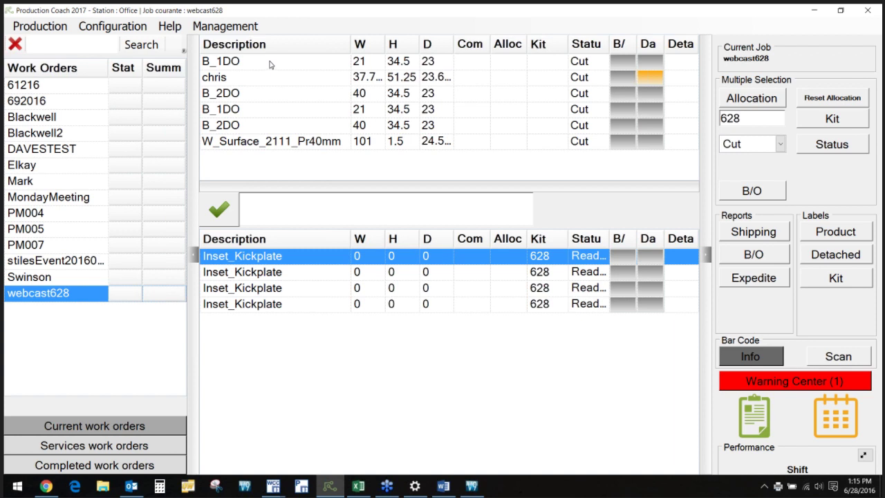
Set the status of all products in the upper list of the webcast628 work order to Shipped
{"action": "left_click_drag", "start_coordinate": [270, 63], "coordinate": [268, 154]}
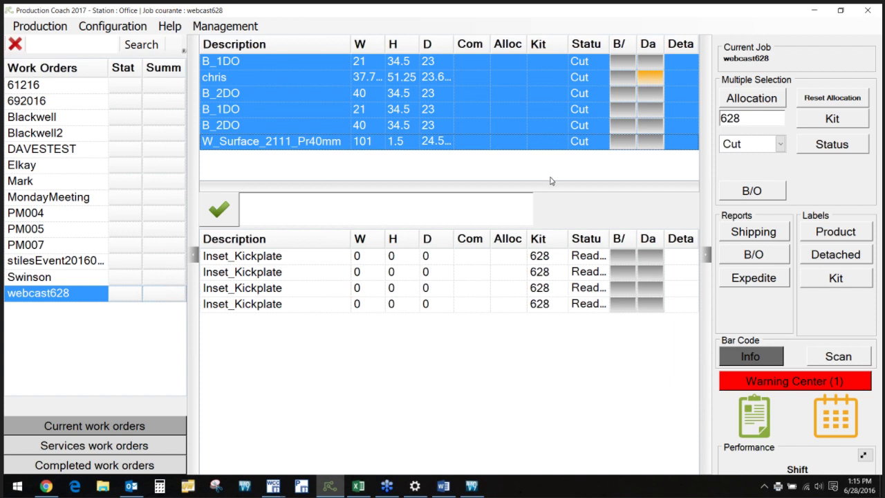
{"action": "left_click", "coordinate": [779, 144]}
{"action": "left_click", "coordinate": [707, 189]}
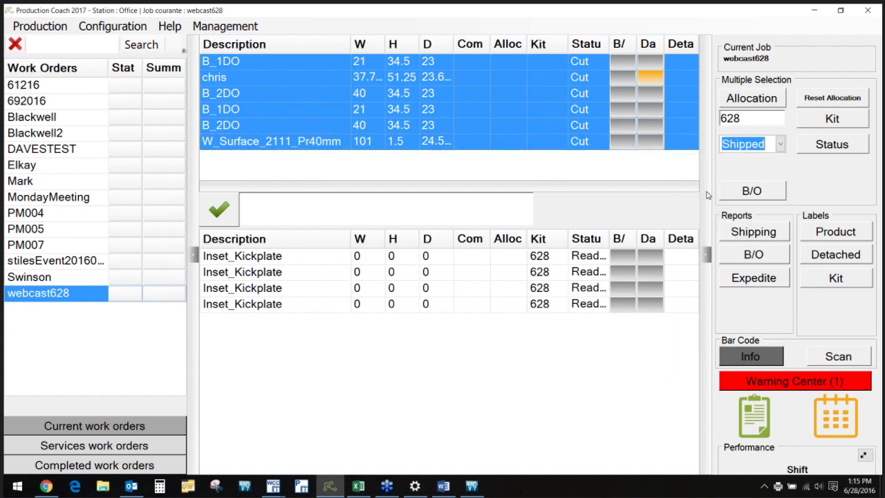
{"action": "left_click", "coordinate": [564, 169]}
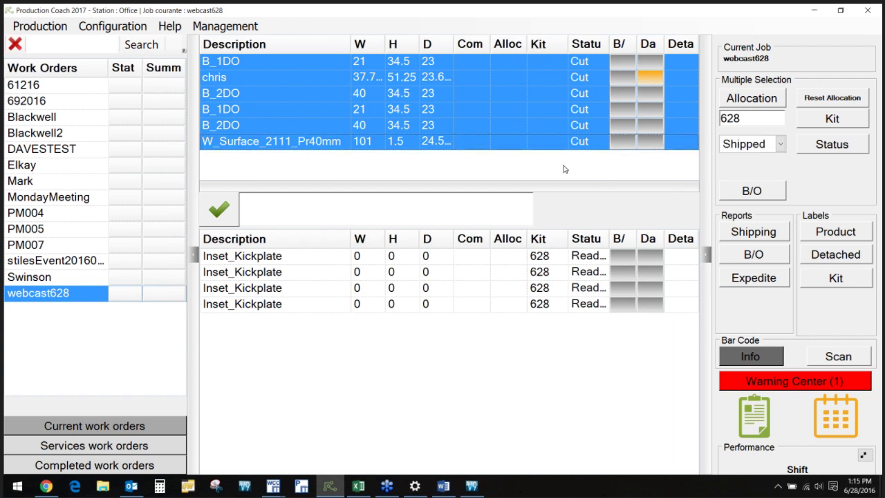
{"action": "left_click", "coordinate": [828, 148]}
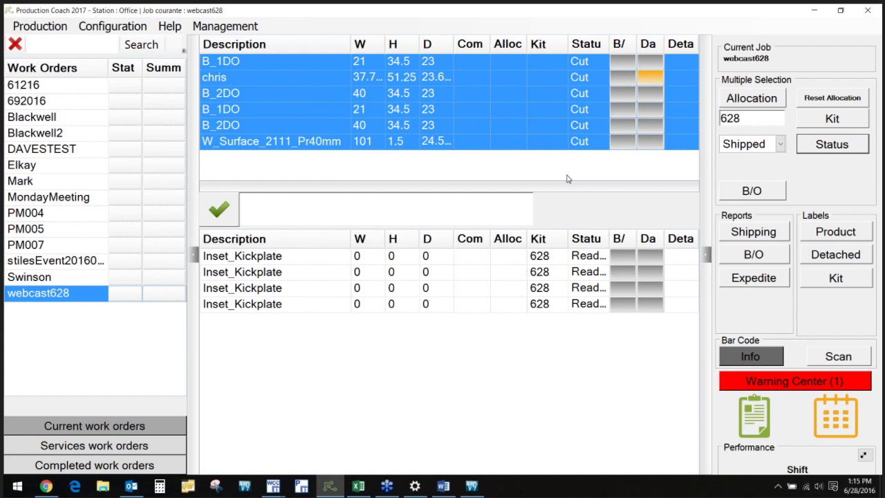
Open the shipping report for webcast628 full screen, check the shipped and back-ordered quantities, and close it
{"action": "left_click", "coordinate": [748, 233]}
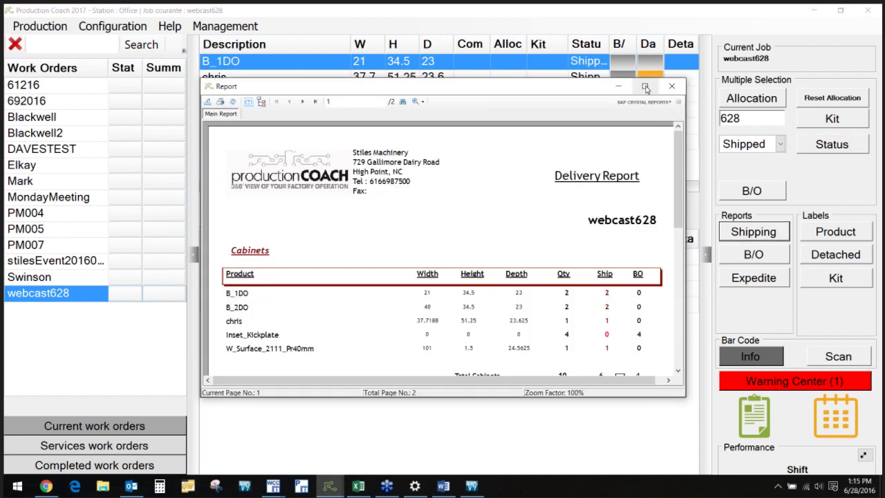
{"action": "left_click", "coordinate": [645, 87]}
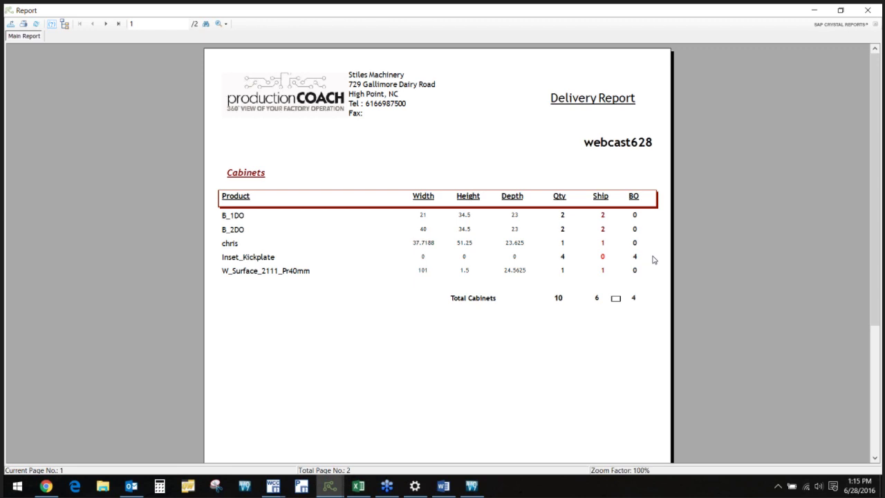
{"action": "left_click", "coordinate": [869, 11]}
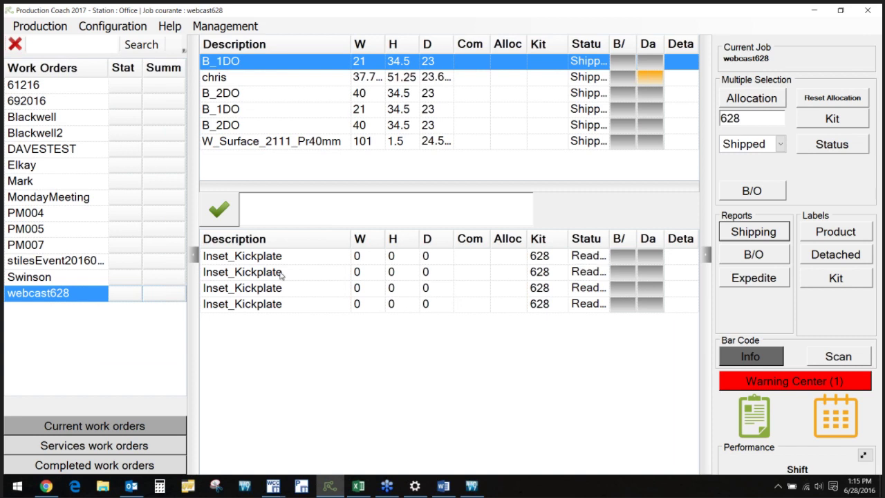
Set the status of all four Inset_Kickplate items to Shipped and check the updated shipping report
{"action": "left_click_drag", "start_coordinate": [280, 258], "coordinate": [269, 315]}
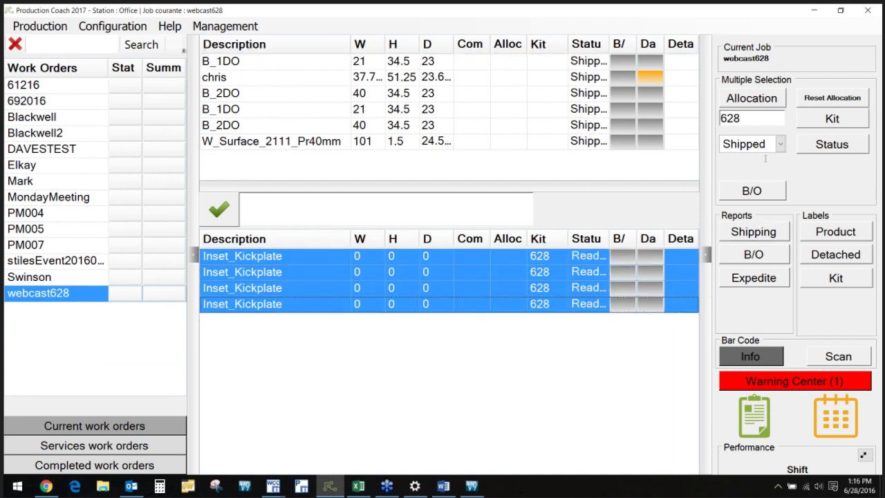
{"action": "left_click", "coordinate": [829, 144]}
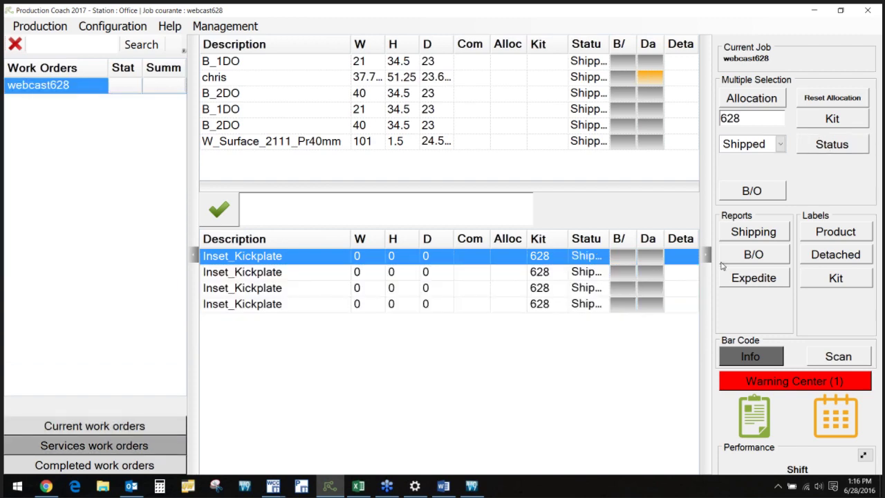
{"action": "left_click", "coordinate": [739, 233]}
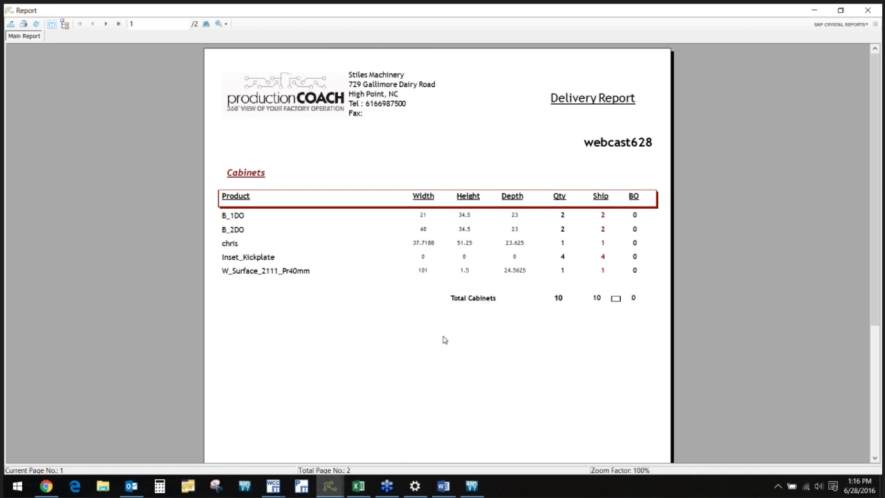
{"action": "left_click", "coordinate": [872, 11]}
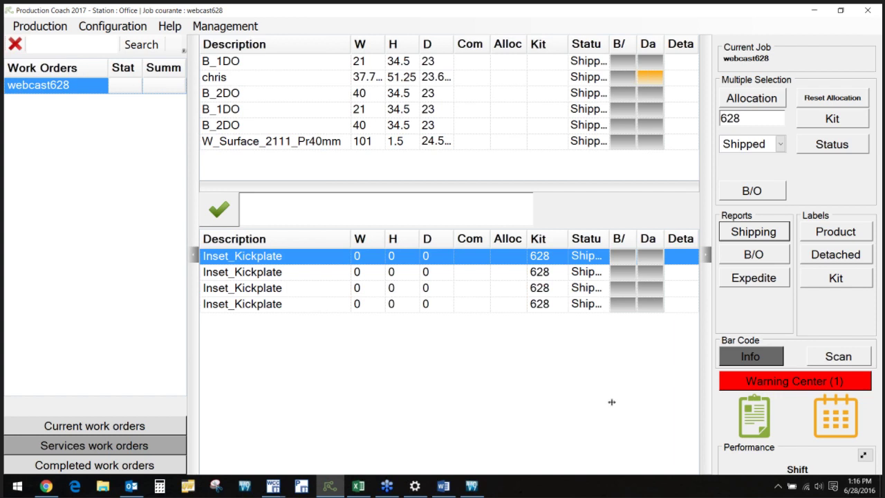
Review the damage alert in the Warning Center and the Office station's performance display, closing both
{"action": "left_click", "coordinate": [787, 385]}
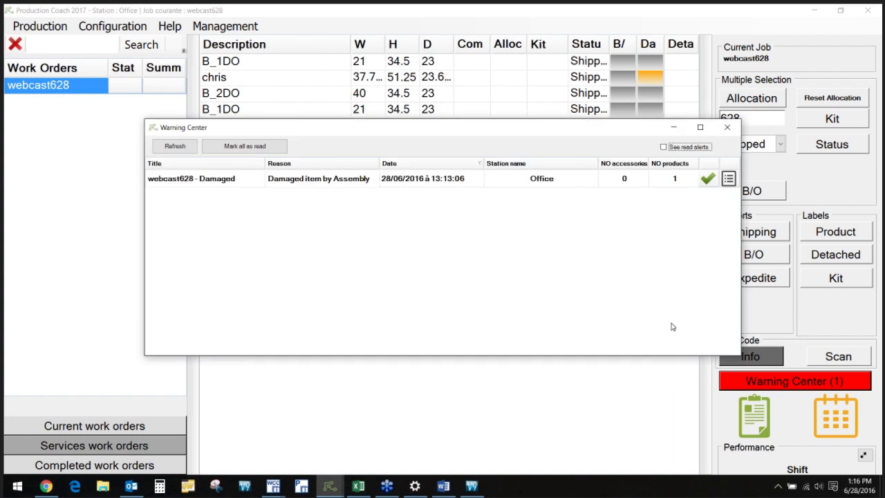
{"action": "left_click", "coordinate": [726, 130]}
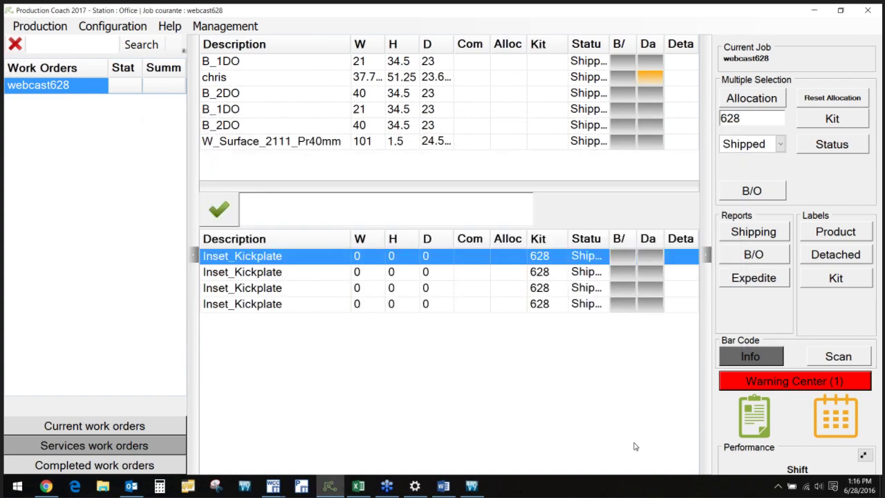
{"action": "left_click", "coordinate": [864, 455]}
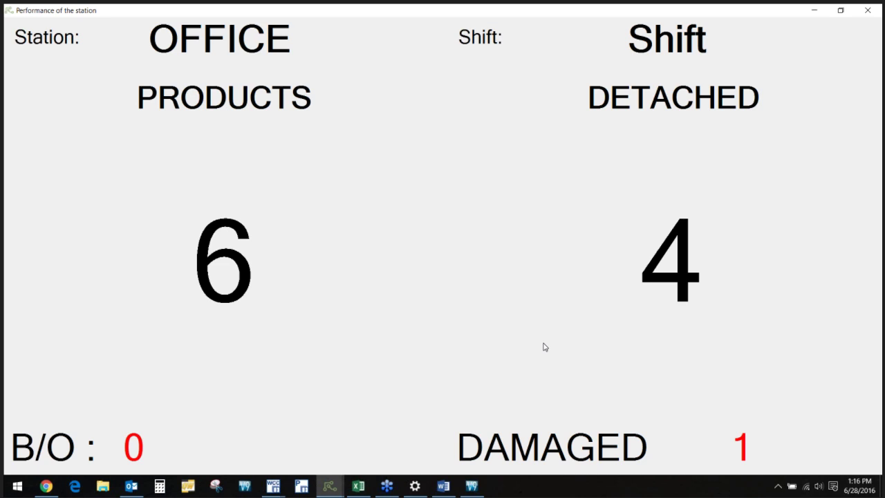
{"action": "left_click", "coordinate": [864, 13]}
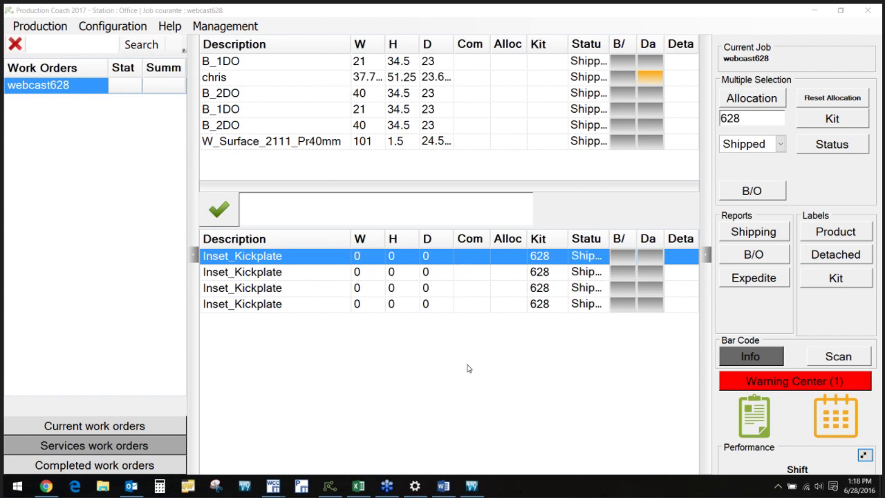
Open the details of the chris product in webcast628, check its damaged side left part, and close them
{"action": "left_click", "coordinate": [290, 84]}
{"action": "left_click", "coordinate": [671, 80]}
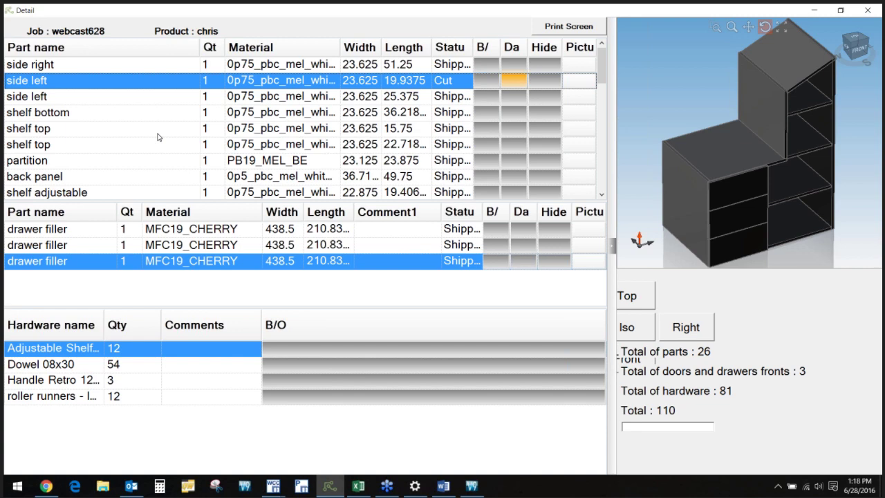
{"action": "left_click", "coordinate": [868, 11]}
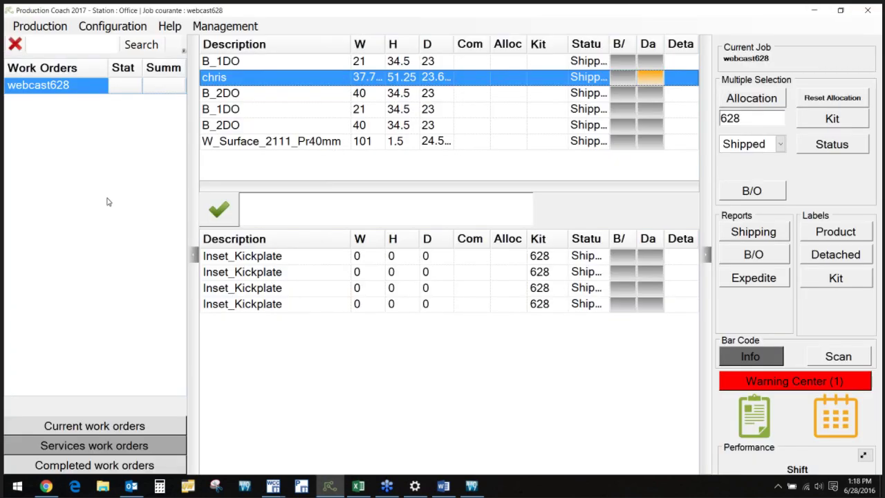
Look through the XML files available for import and close the list without importing any
{"action": "left_click", "coordinate": [46, 29]}
{"action": "left_click", "coordinate": [63, 88]}
{"action": "left_click", "coordinate": [349, 141]}
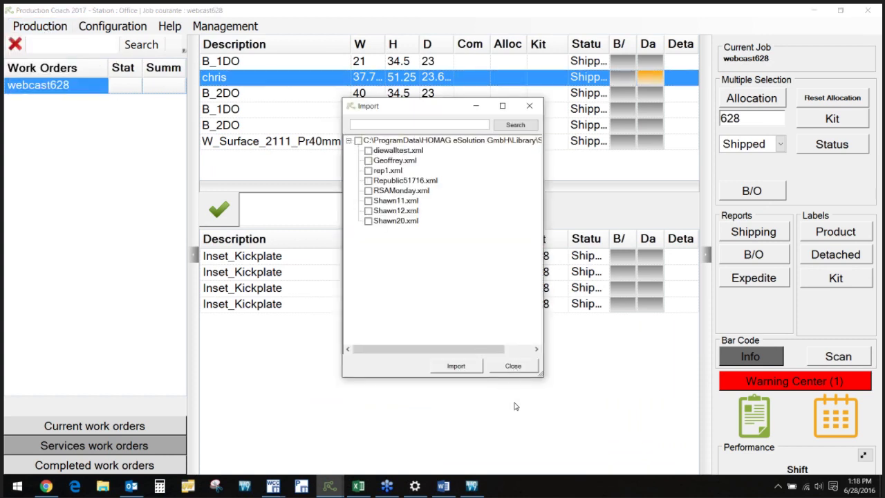
{"action": "left_click", "coordinate": [515, 367]}
Quit the current session, relaunch Production Coach with the Admin connection at the Office station, and open work order PM004
{"action": "left_click", "coordinate": [868, 10]}
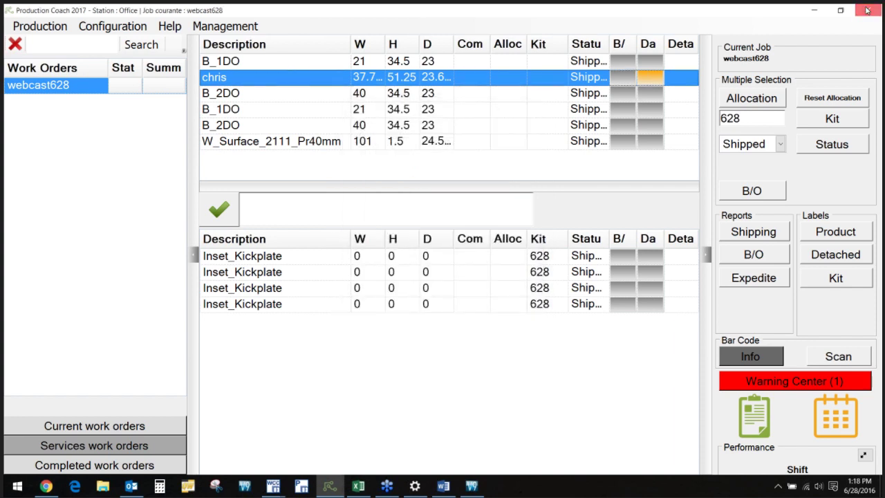
{"action": "left_click", "coordinate": [421, 282]}
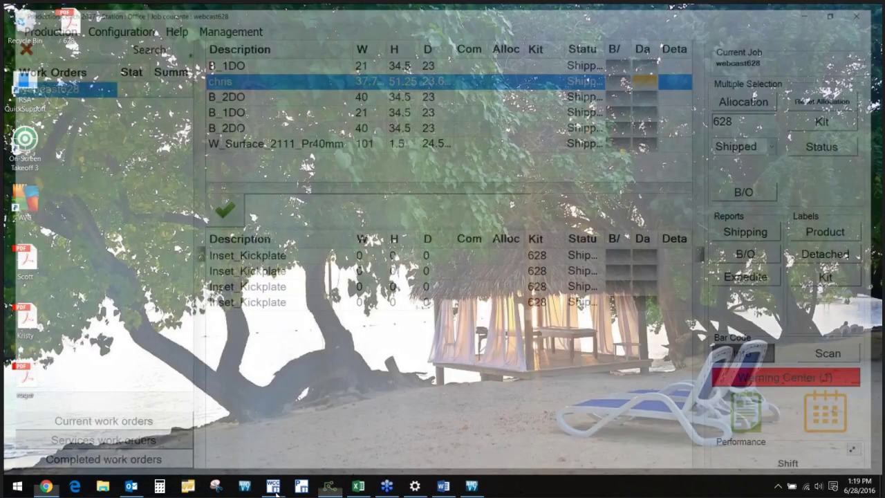
{"action": "left_click", "coordinate": [273, 487]}
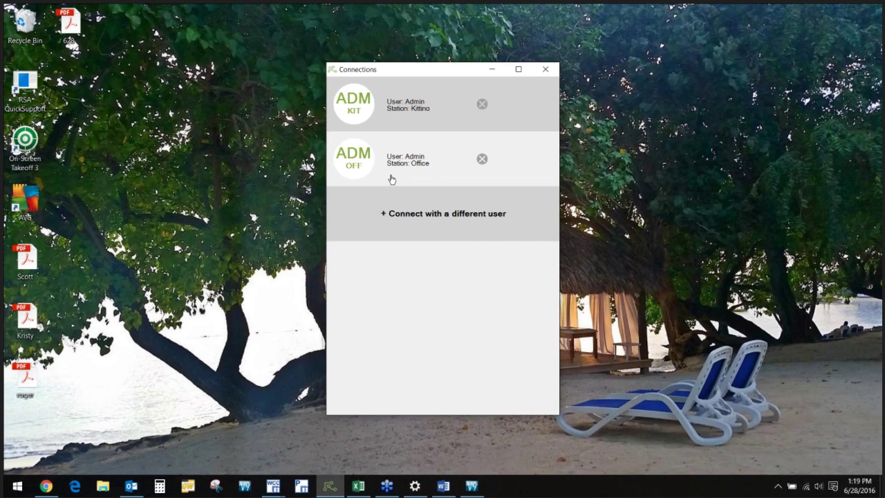
{"action": "left_click", "coordinate": [358, 159]}
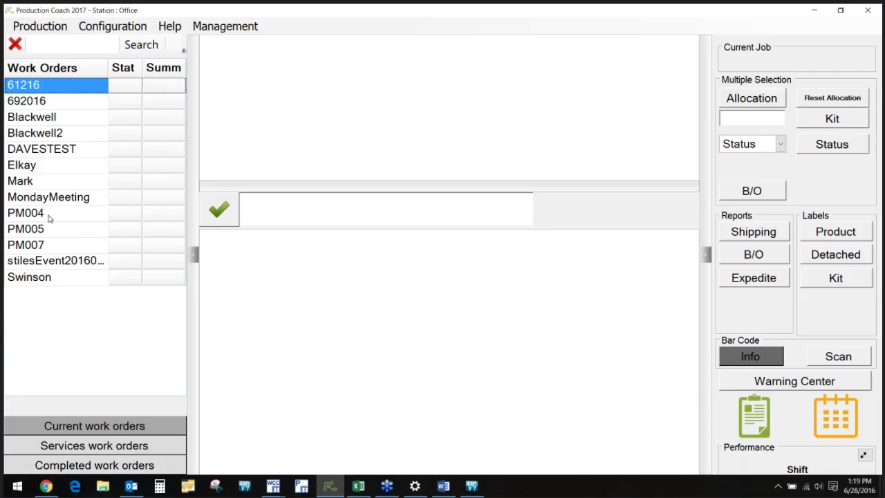
{"action": "left_click", "coordinate": [35, 213]}
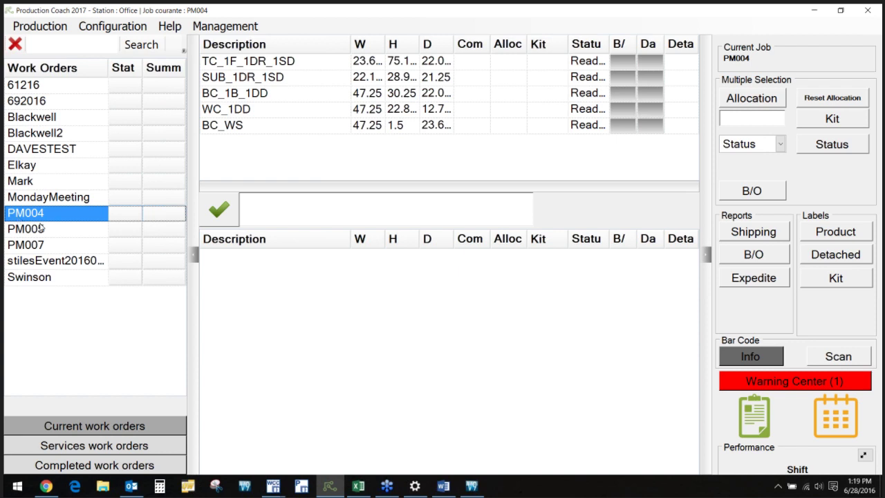
Quit the Office session, connect as Admin at the Kitting station, and open work order PM004
{"action": "left_click", "coordinate": [868, 11]}
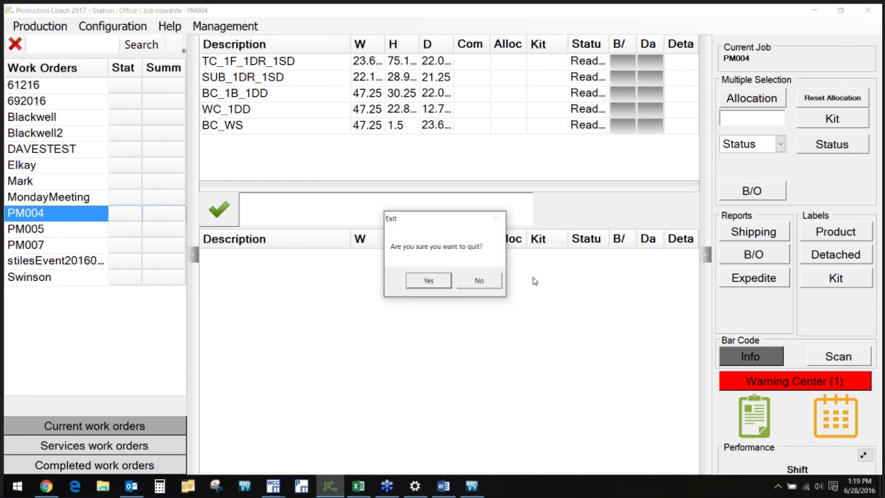
{"action": "left_click", "coordinate": [424, 284]}
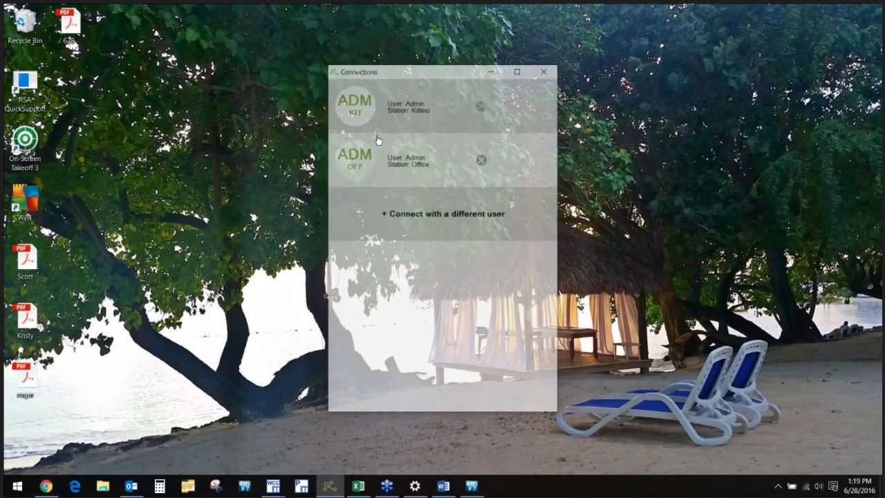
{"action": "left_click", "coordinate": [357, 107]}
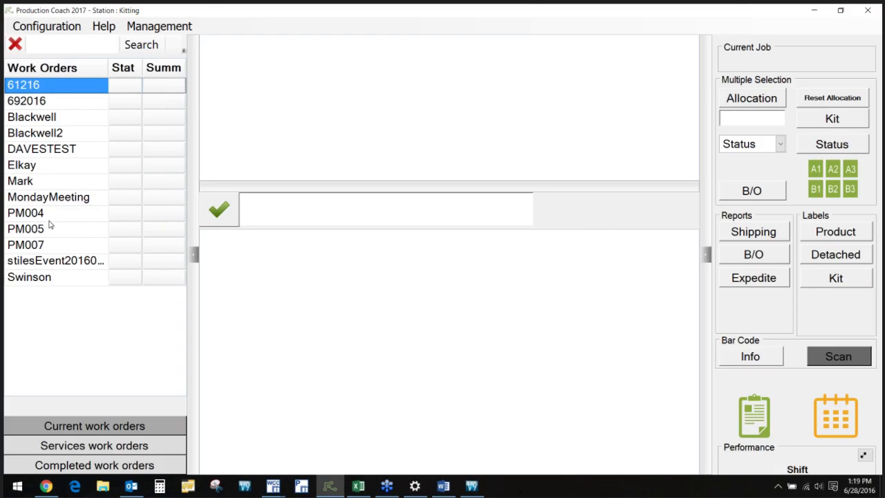
{"action": "left_click", "coordinate": [49, 213]}
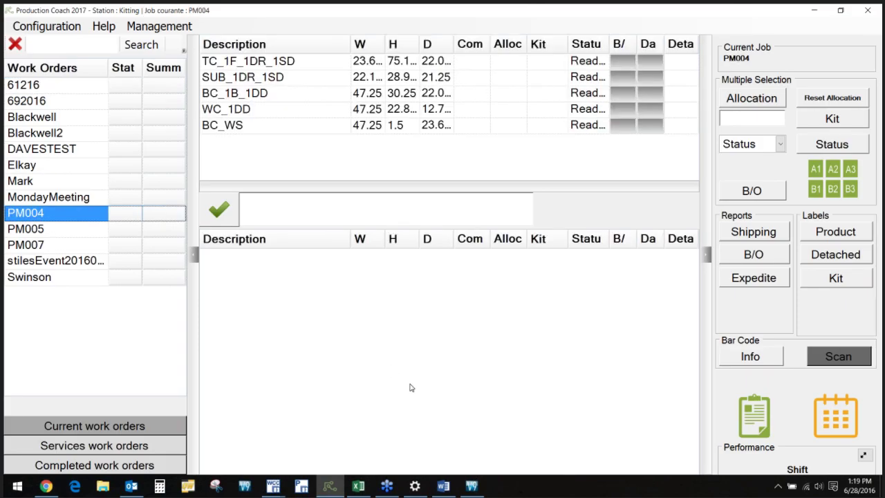
Switch the bar code mode to Info and open the details of product TC_1F_1DR_1SD in work order PM004
{"action": "left_click", "coordinate": [30, 278]}
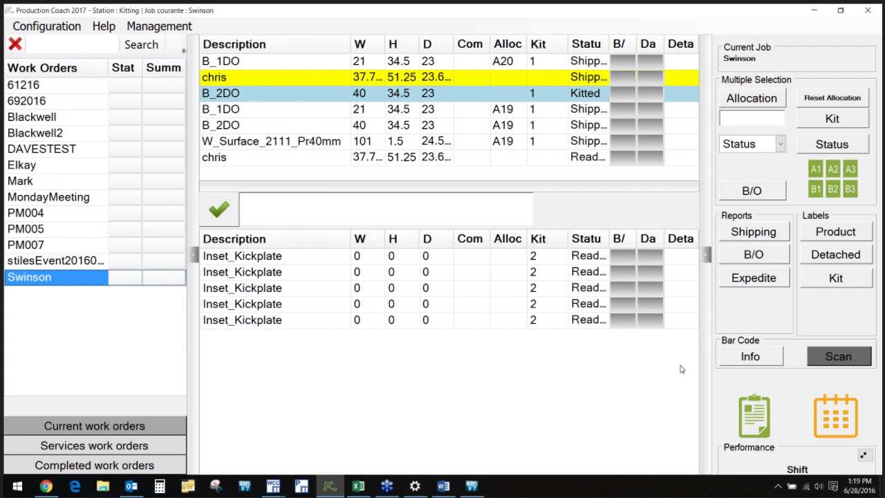
{"action": "left_click", "coordinate": [750, 356]}
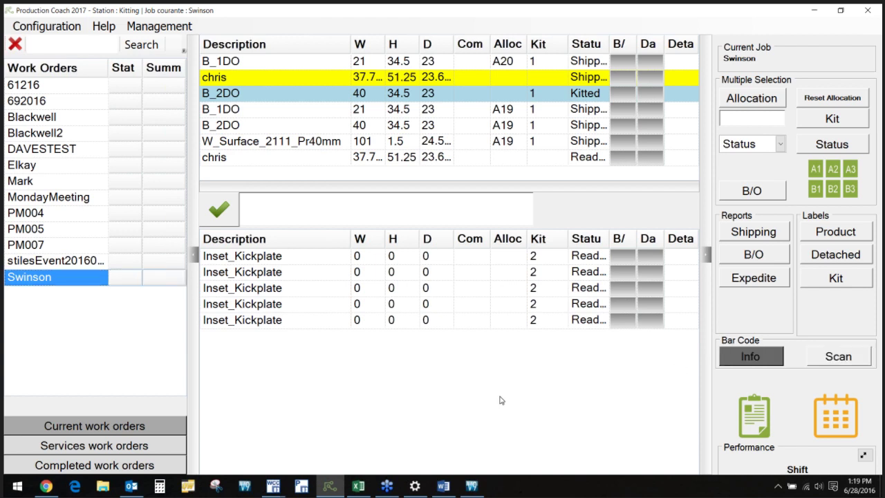
{"action": "type", "text": "PM004"}
{"action": "key", "text": "Return"}
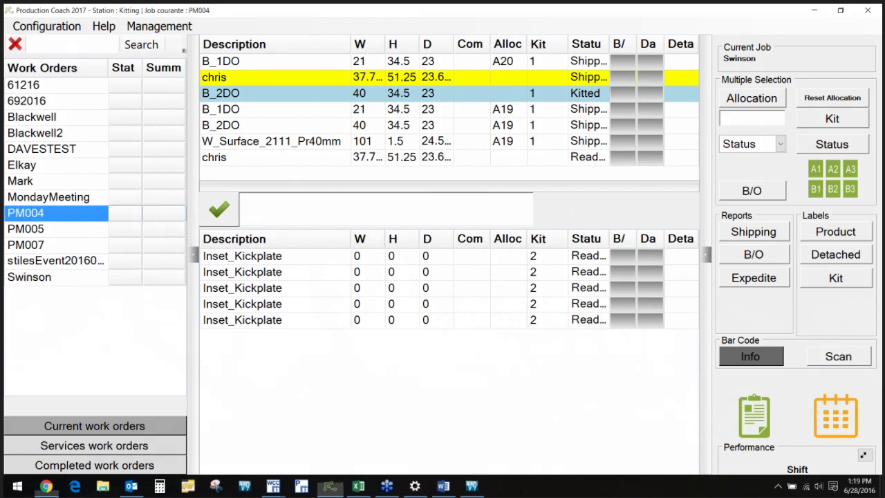
{"action": "key", "text": "Return"}
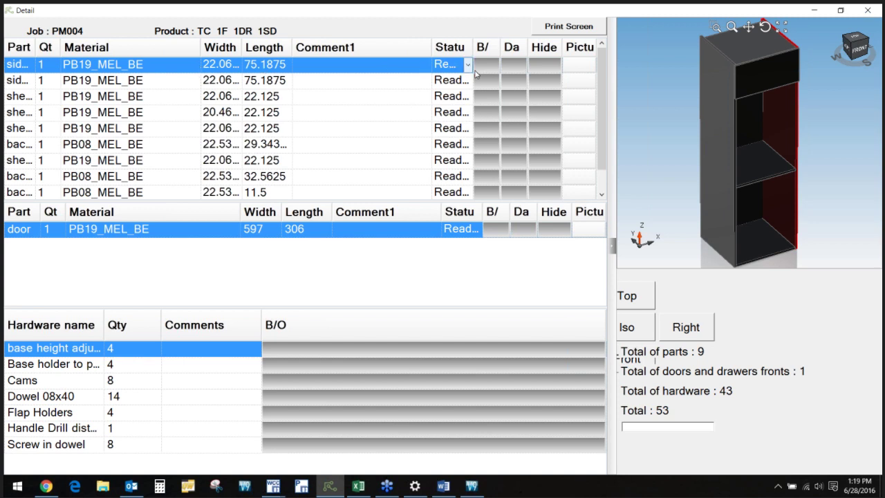
Report the first side part of TC_1F_1DR_1SD as "Damaged item by Edgebanding" and close the product details
{"action": "left_click", "coordinate": [512, 71]}
{"action": "left_click", "coordinate": [399, 201]}
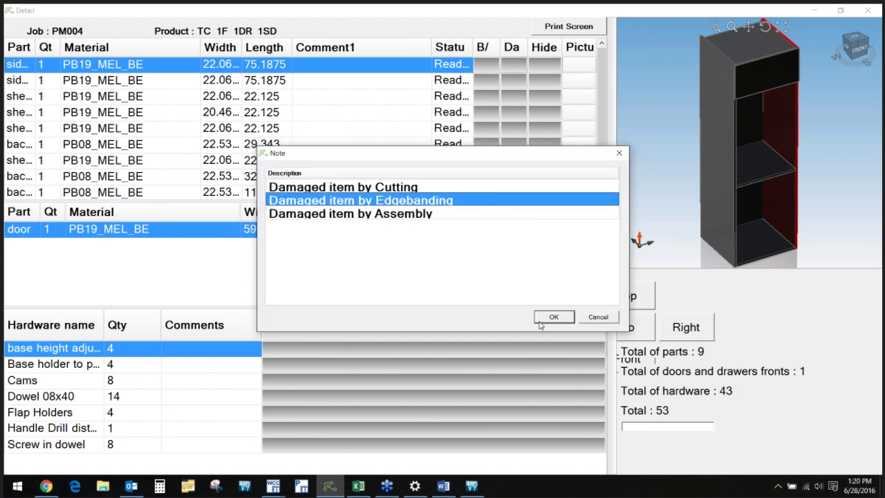
{"action": "left_click", "coordinate": [540, 322]}
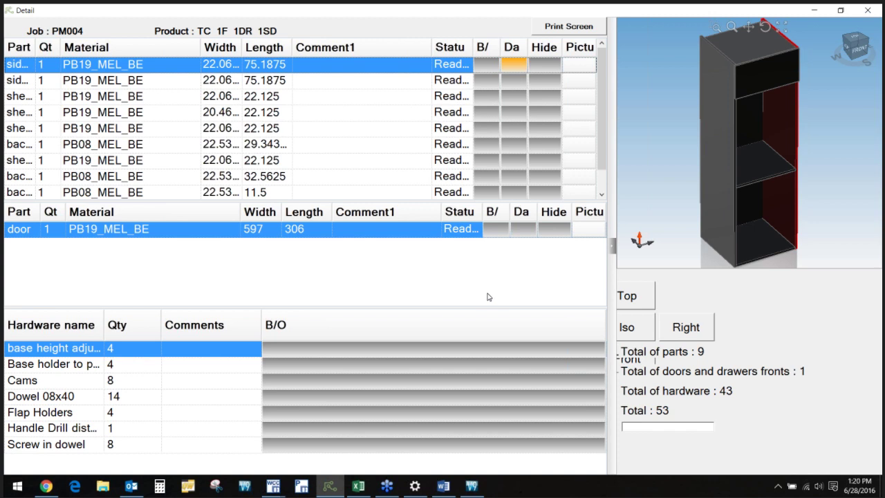
{"action": "left_click", "coordinate": [871, 9]}
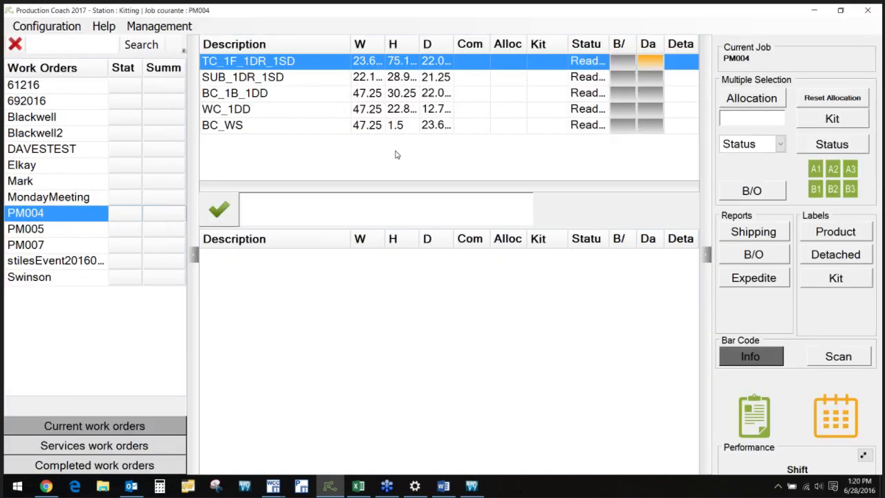
In the sorting rack, relocate PM004's TC_1F_1DR_1SD from rack 2 to rack 3 and link rack 4 to it
{"action": "left_click", "coordinate": [832, 177]}
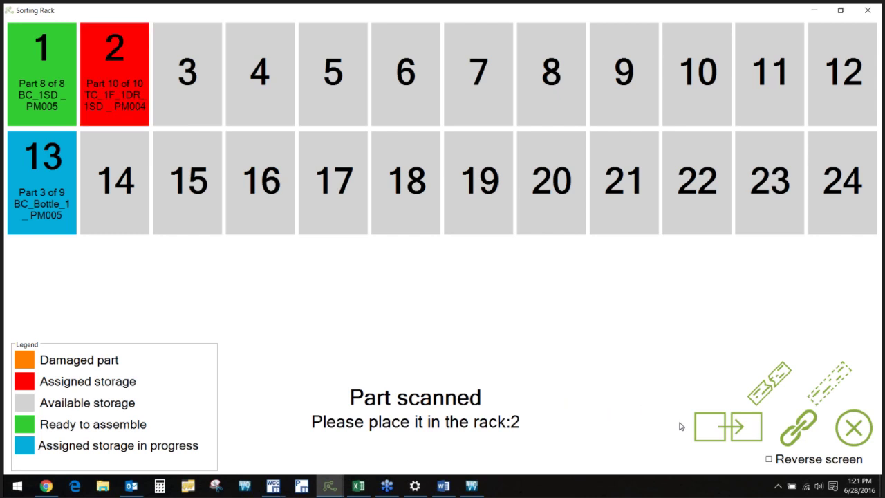
{"action": "left_click", "coordinate": [714, 431]}
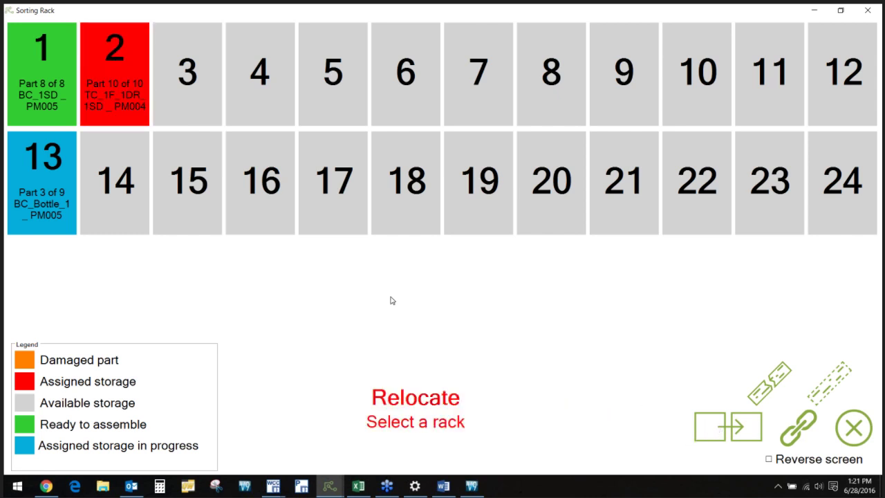
{"action": "left_click", "coordinate": [194, 94]}
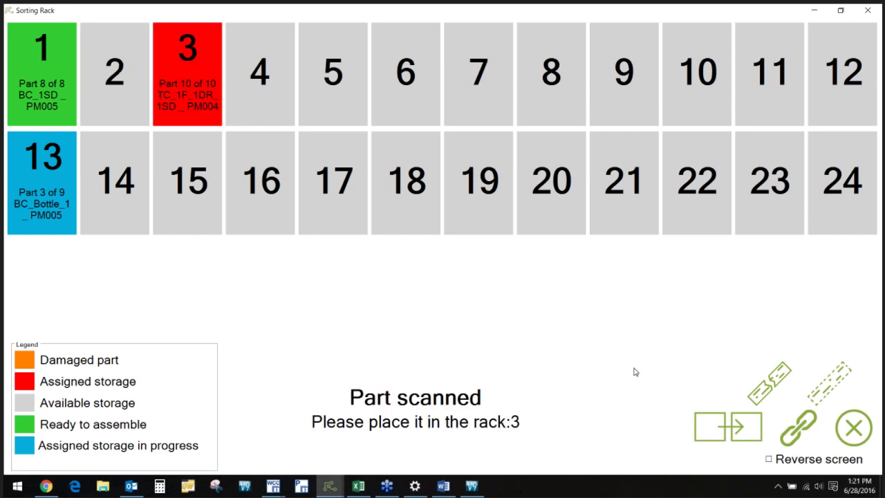
{"action": "left_click", "coordinate": [798, 432]}
{"action": "left_click", "coordinate": [261, 81]}
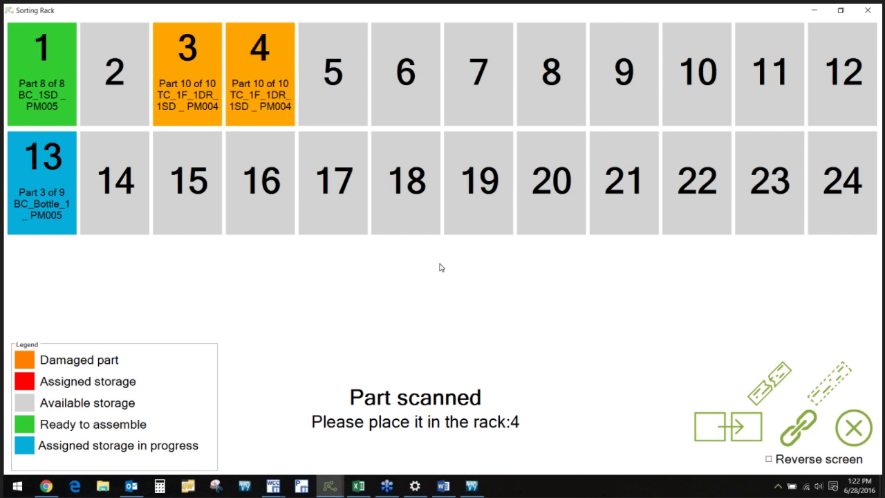
Compare the sorting rack's reversed and normal screen layouts, leave it in normal order, and close the rack
{"action": "left_click", "coordinate": [819, 459]}
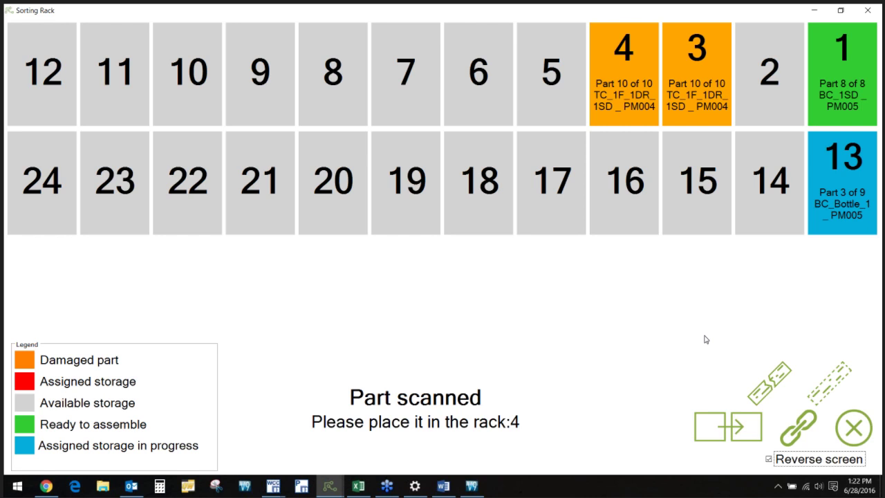
{"action": "left_click", "coordinate": [800, 465]}
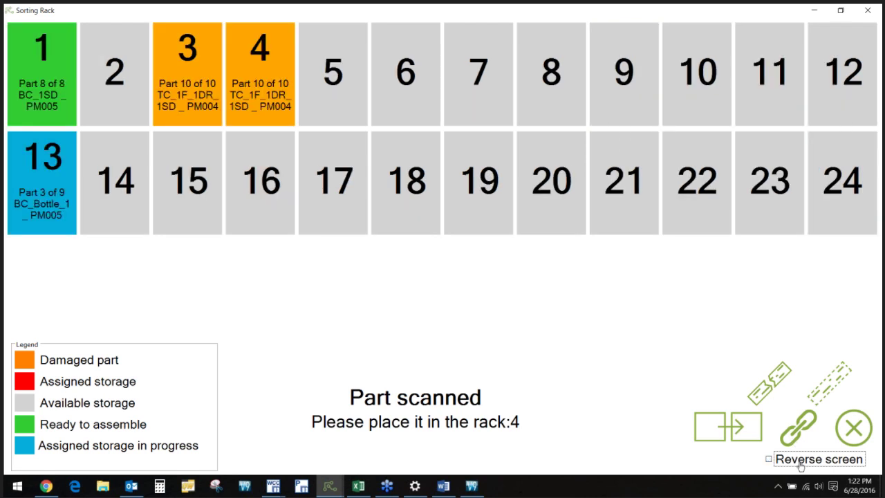
{"action": "left_click", "coordinate": [819, 465]}
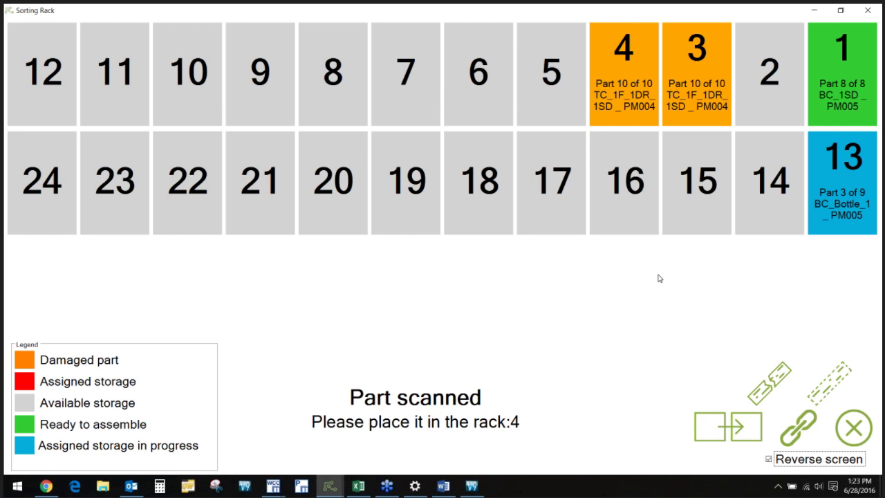
{"action": "left_click", "coordinate": [810, 461]}
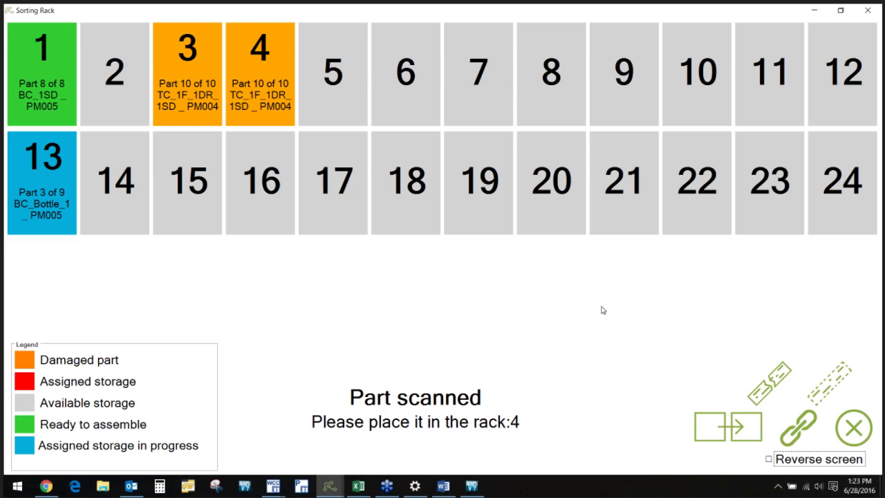
{"action": "left_click", "coordinate": [868, 10]}
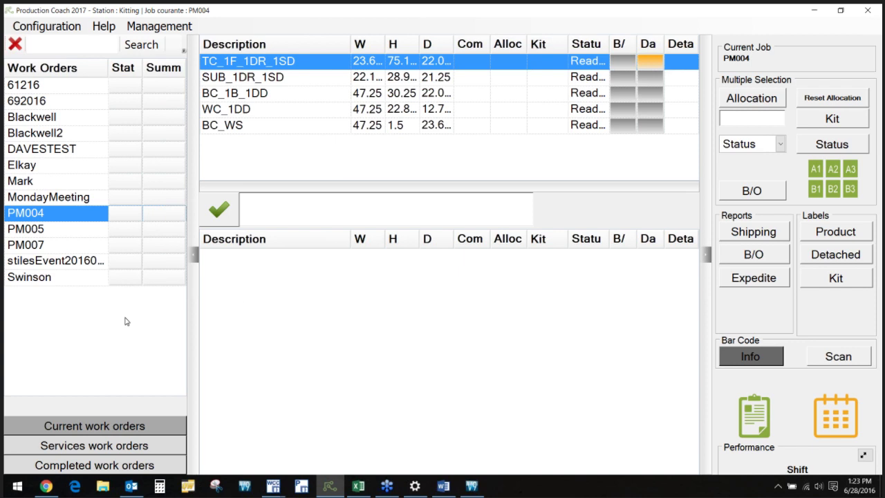
{"action": "left_click", "coordinate": [72, 262]}
{"action": "left_click", "coordinate": [126, 261]}
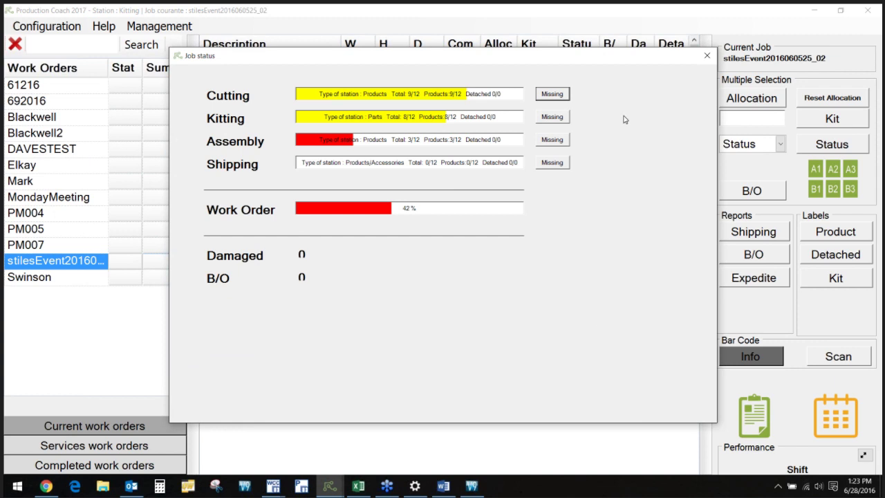
{"action": "left_click", "coordinate": [553, 95]}
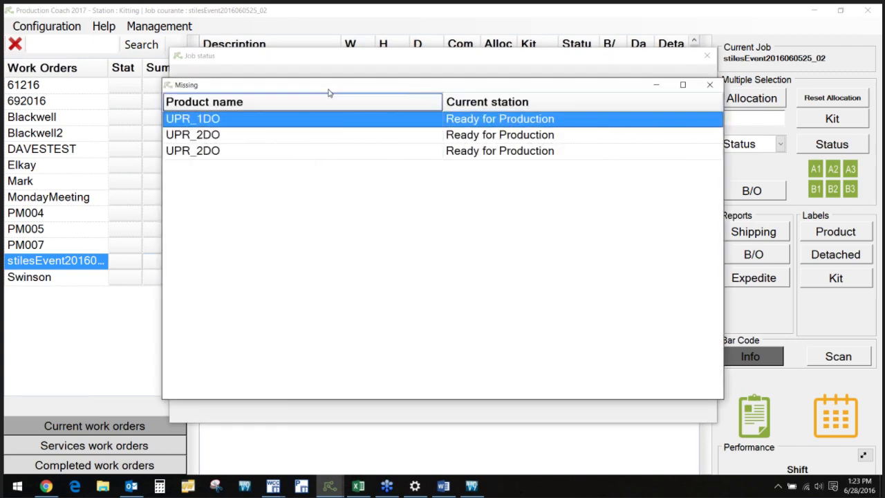
{"action": "left_click", "coordinate": [709, 84]}
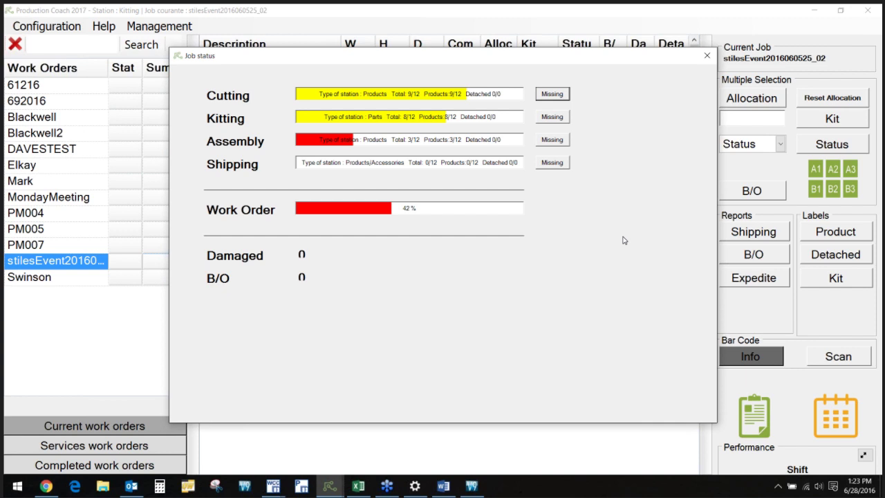
{"action": "left_click", "coordinate": [707, 55]}
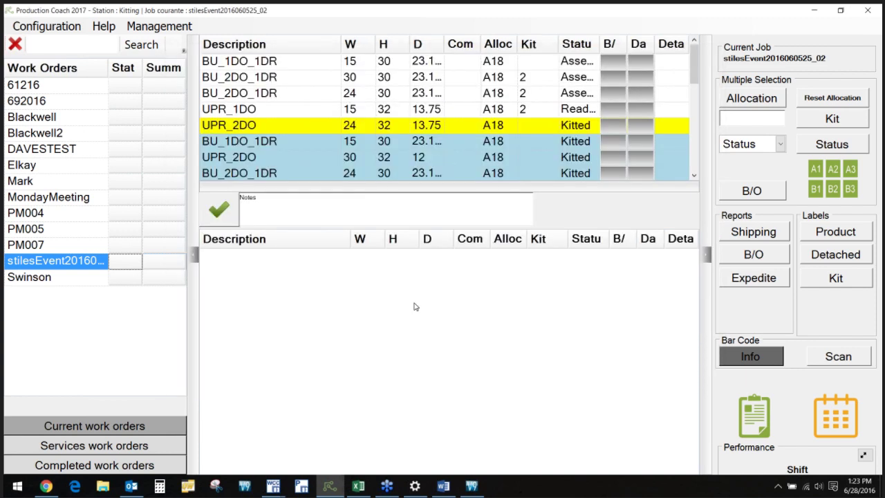
Open work order PM004 and allocate all five of its products to location A16, saving the allocation
{"action": "double_click", "coordinate": [67, 215]}
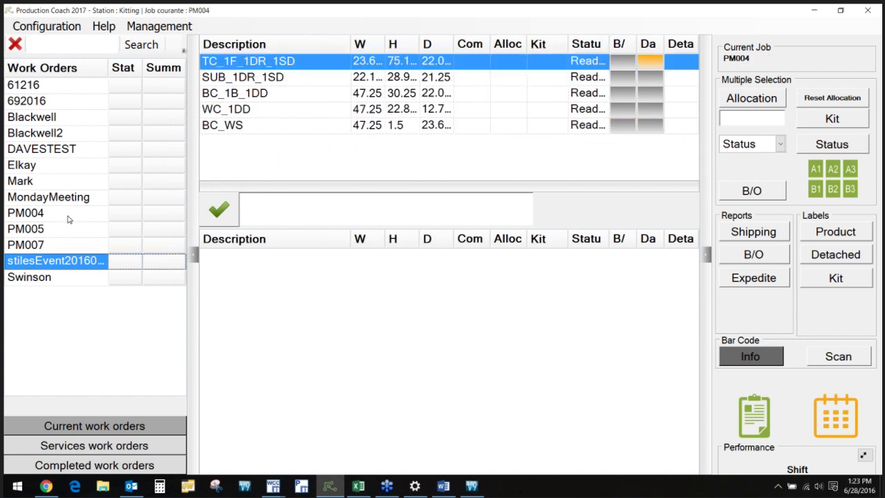
{"action": "left_click", "coordinate": [73, 216]}
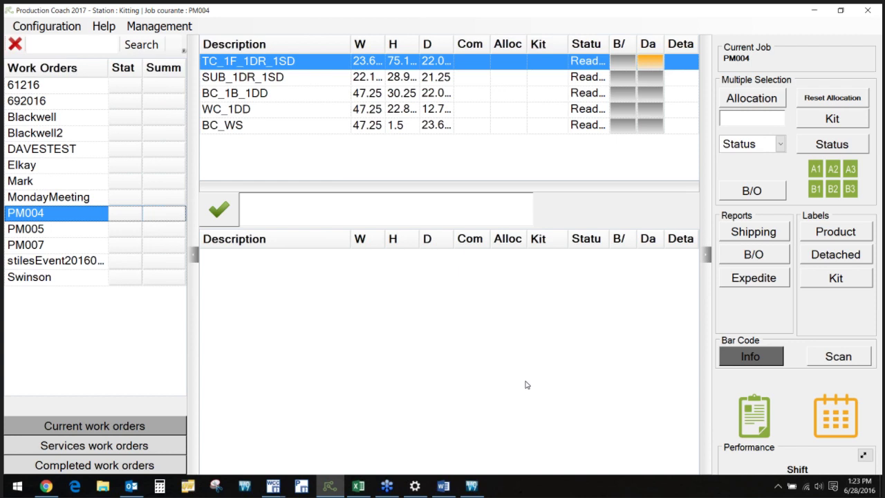
{"action": "left_click", "coordinate": [272, 66]}
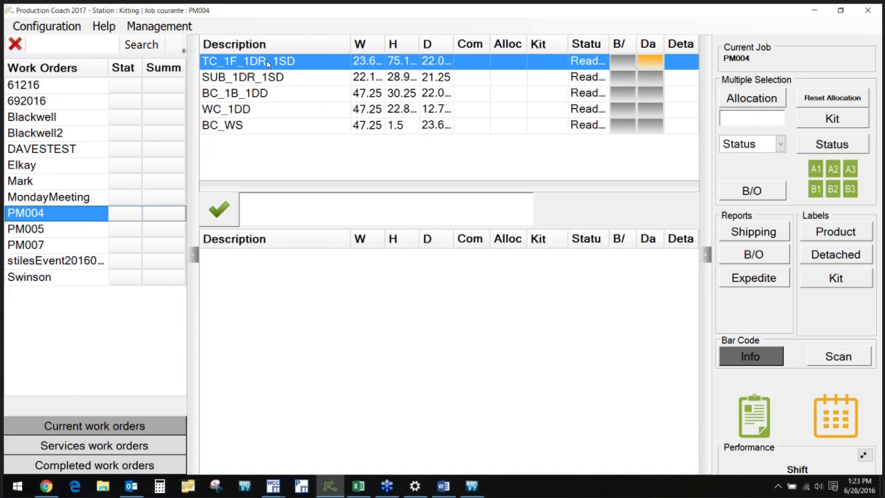
{"action": "left_click", "coordinate": [265, 121], "text": "shift"}
{"action": "left_click", "coordinate": [741, 120]}
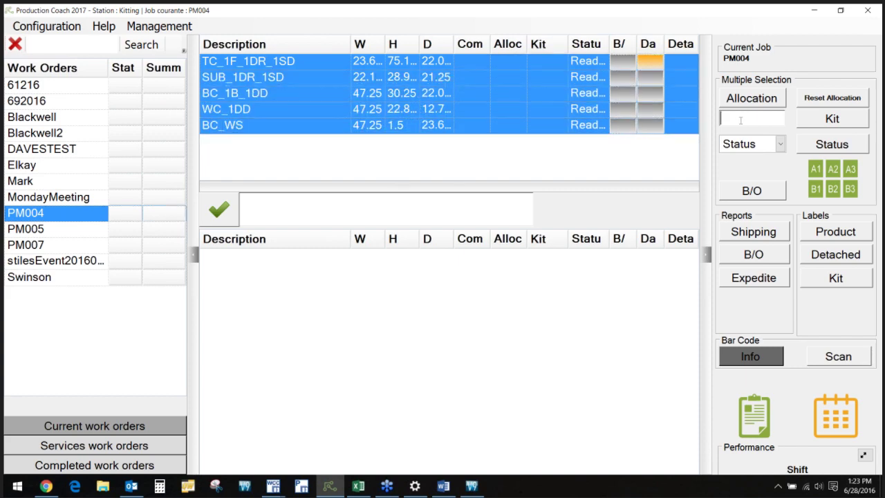
{"action": "left_click", "coordinate": [748, 101]}
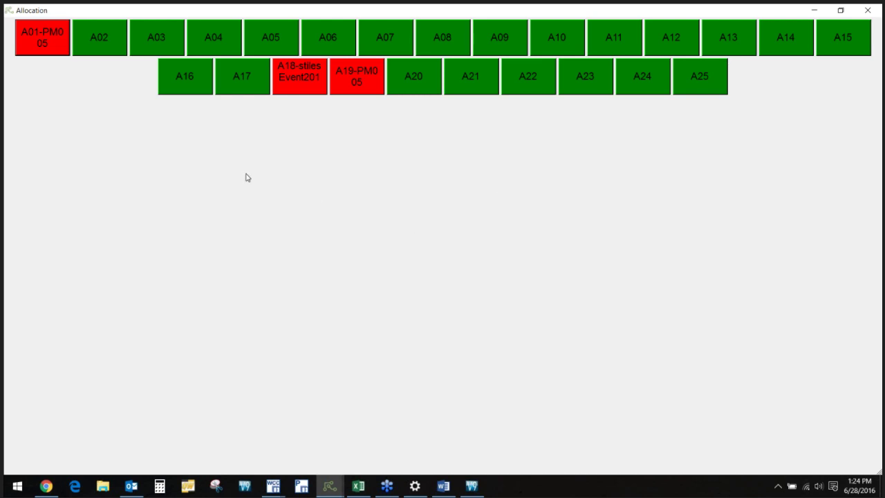
{"action": "left_click", "coordinate": [185, 79]}
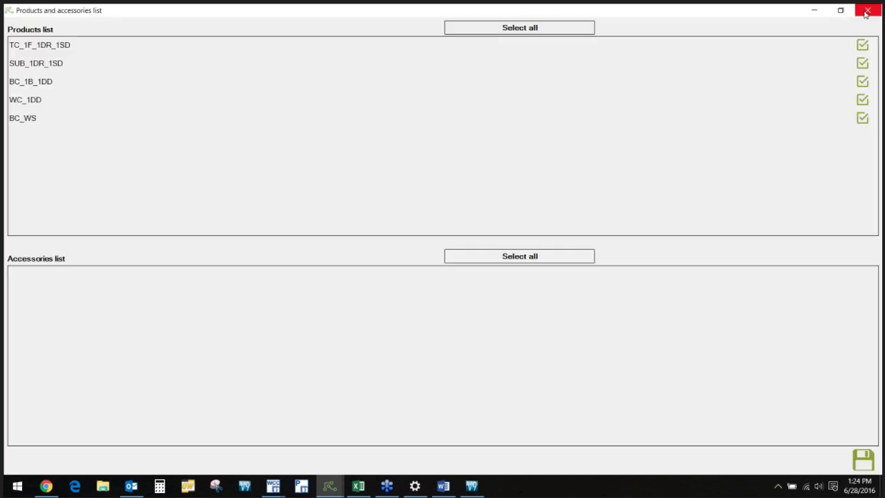
{"action": "left_click", "coordinate": [862, 461]}
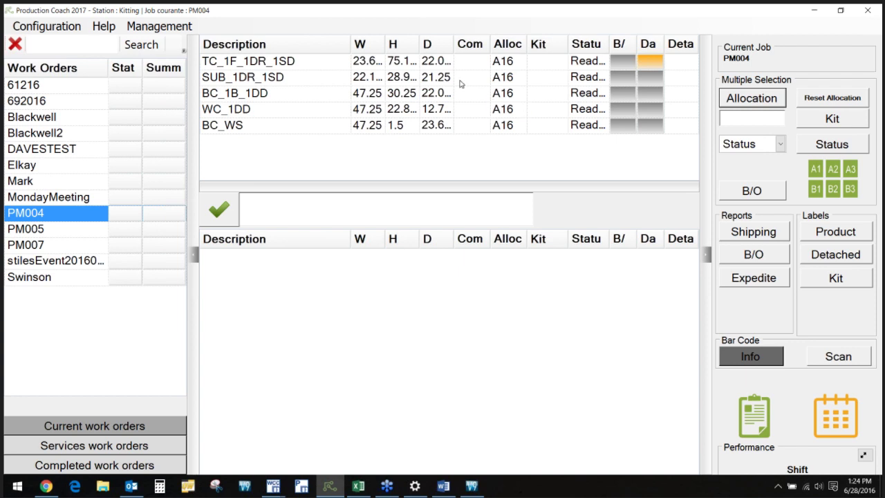
Assign TC_1F_1DR_1SD, SUB_1DR_1SD and BC_1B_1DD to kit 1, and start the kit label printout but cancel saving it
{"action": "left_click_drag", "start_coordinate": [253, 62], "coordinate": [251, 99]}
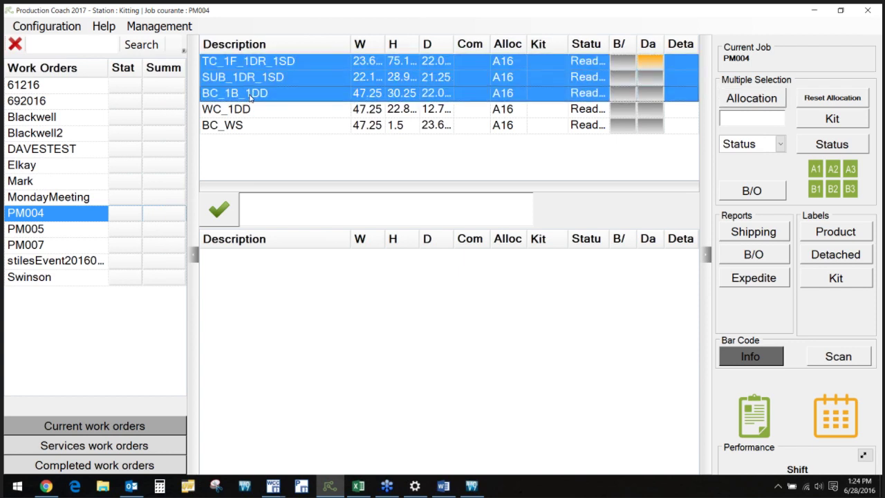
{"action": "left_click", "coordinate": [758, 121]}
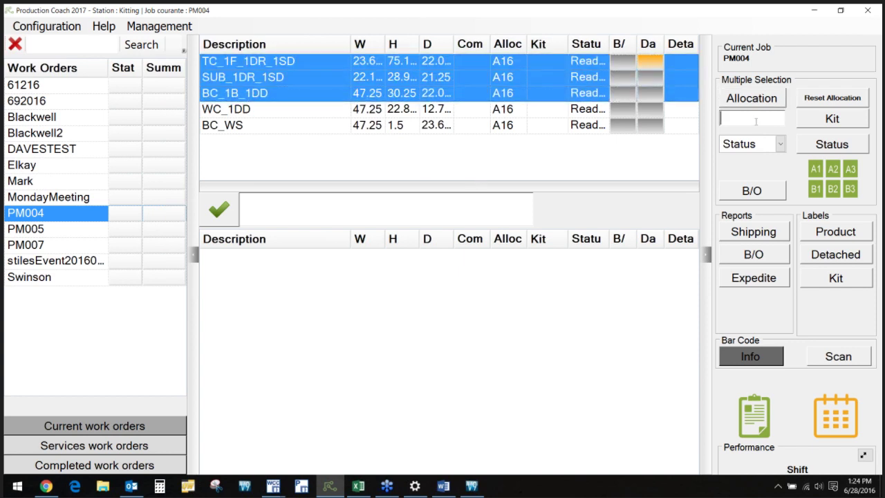
{"action": "type", "text": "1"}
{"action": "left_click", "coordinate": [822, 123]}
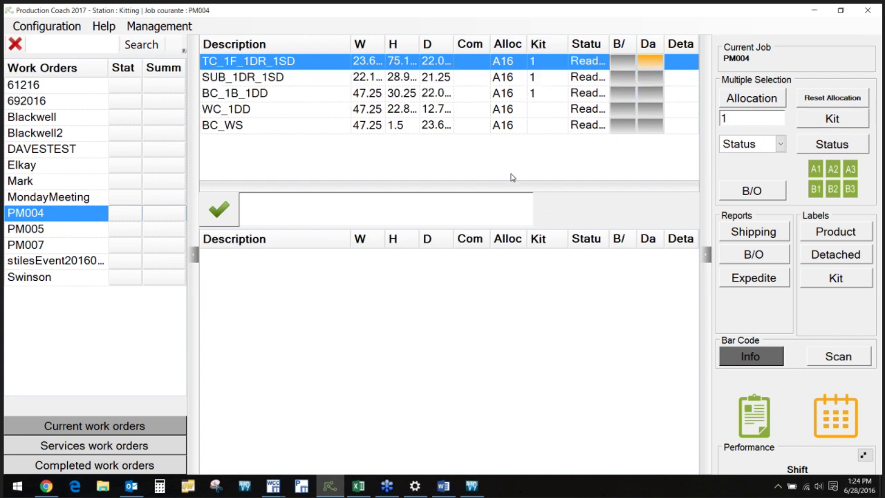
{"action": "left_click", "coordinate": [835, 279]}
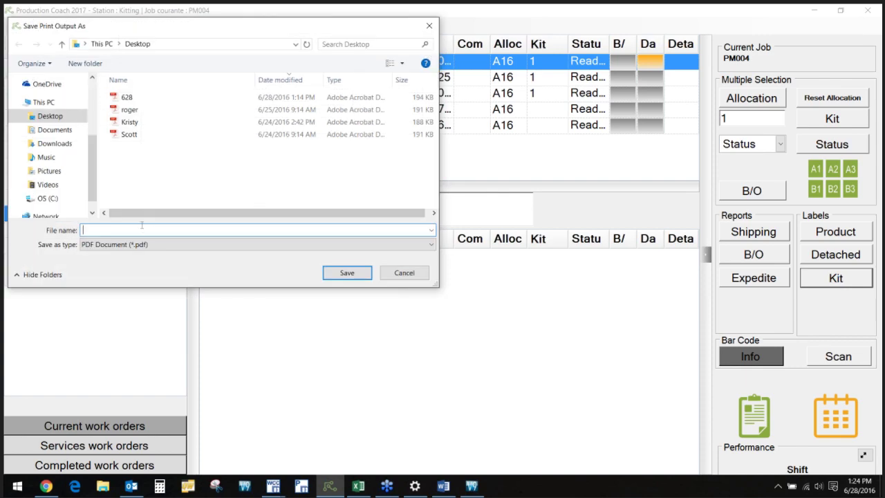
{"action": "left_click", "coordinate": [407, 274]}
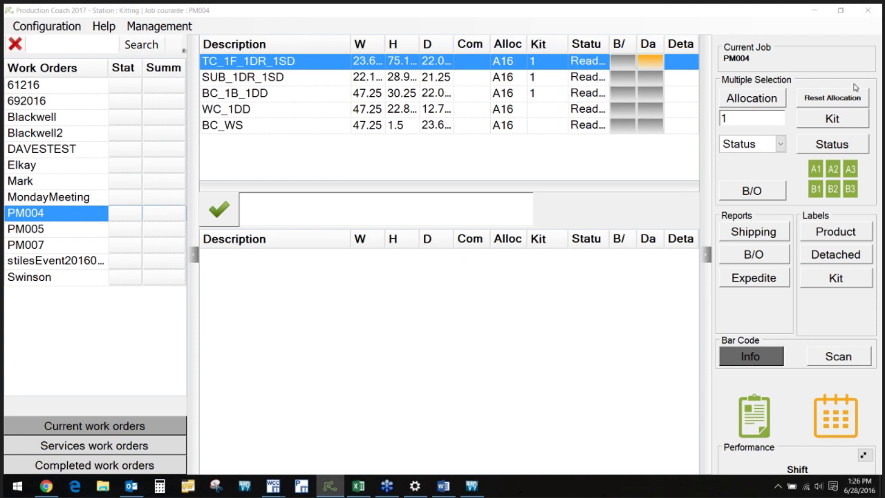
Quit the Kitting station session and reconnect as Admin at the Office station
{"action": "left_click", "coordinate": [867, 10]}
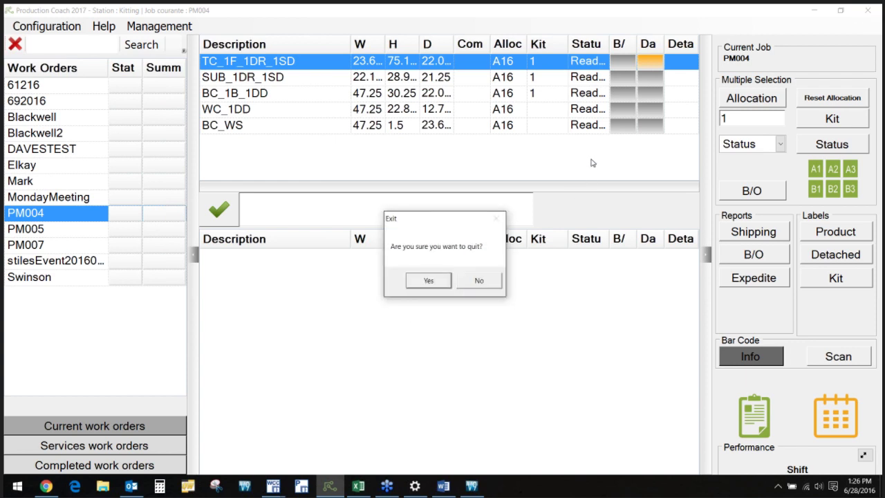
{"action": "left_click", "coordinate": [433, 285]}
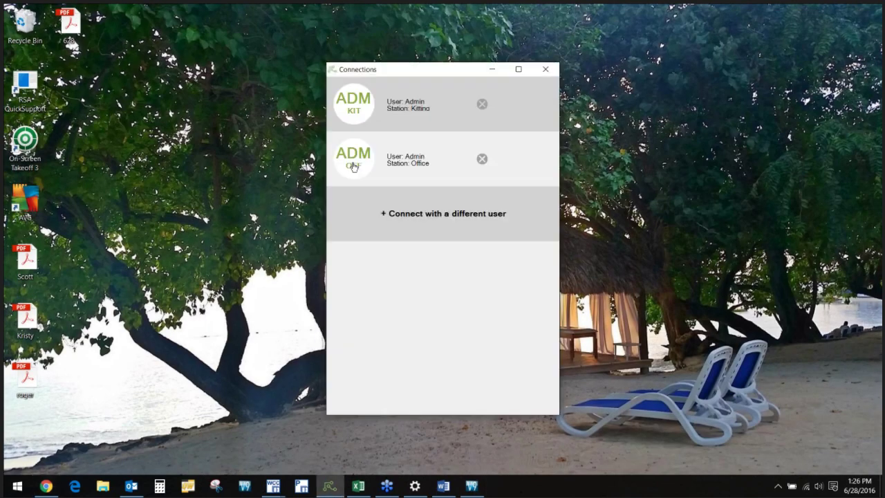
{"action": "left_click", "coordinate": [354, 167]}
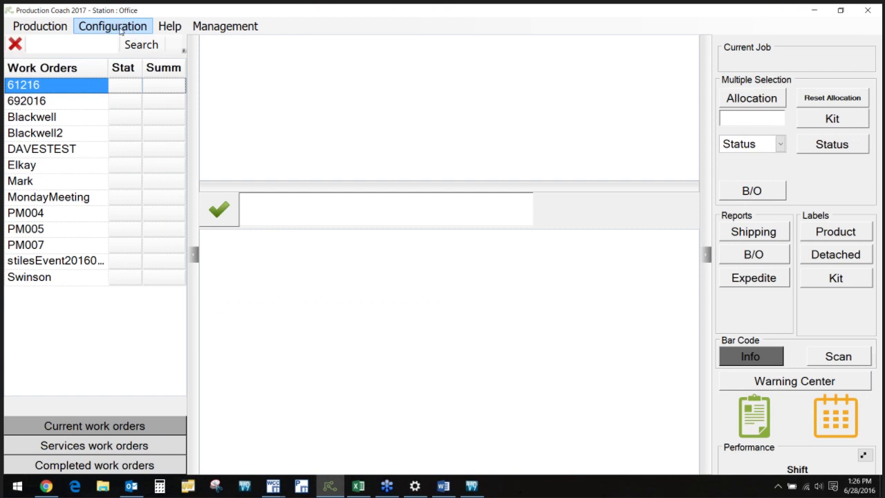
Review the grid, part type and station options of the Kitting Parts and Toe Base sorting racks, closing both windows
{"action": "left_click", "coordinate": [120, 27]}
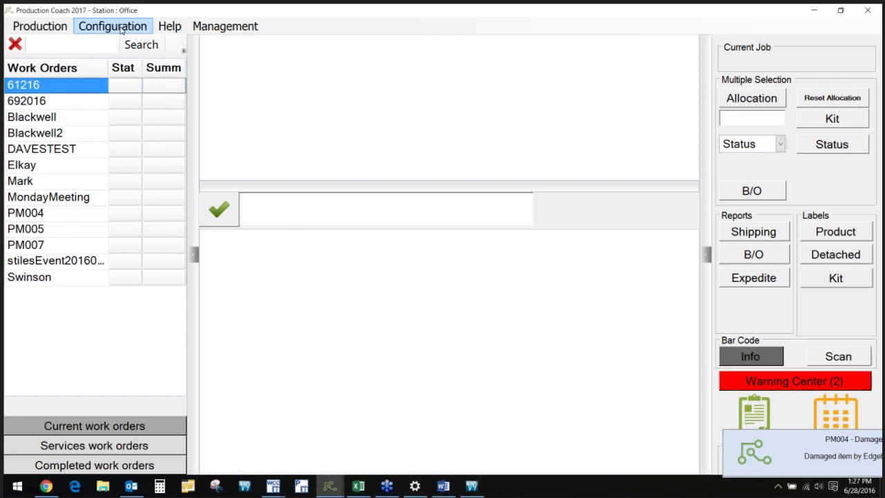
{"action": "left_click", "coordinate": [121, 29]}
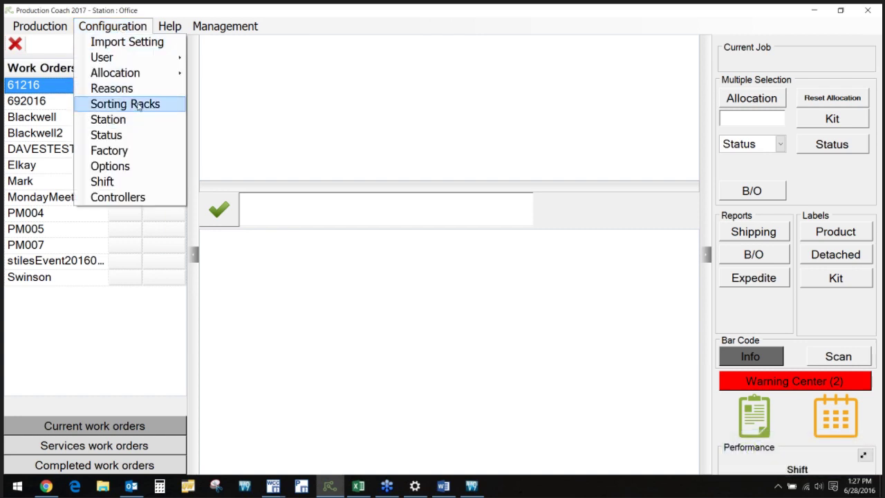
{"action": "left_click", "coordinate": [139, 106]}
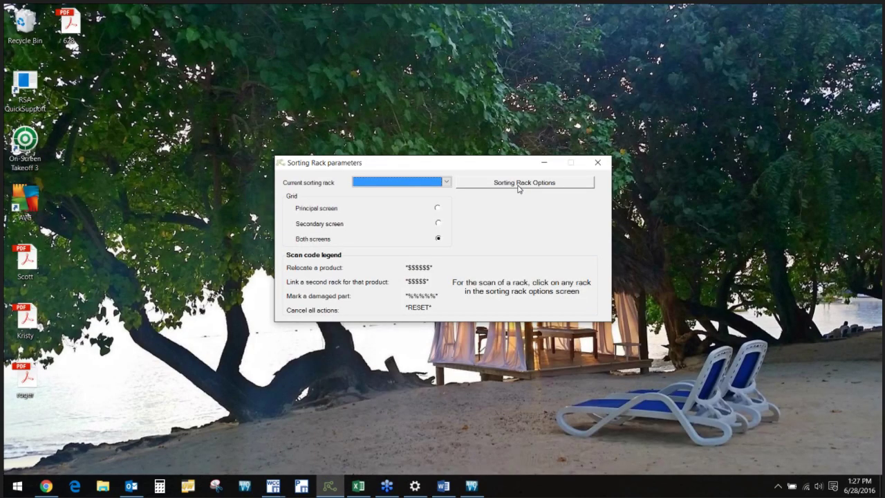
{"action": "left_click", "coordinate": [518, 186]}
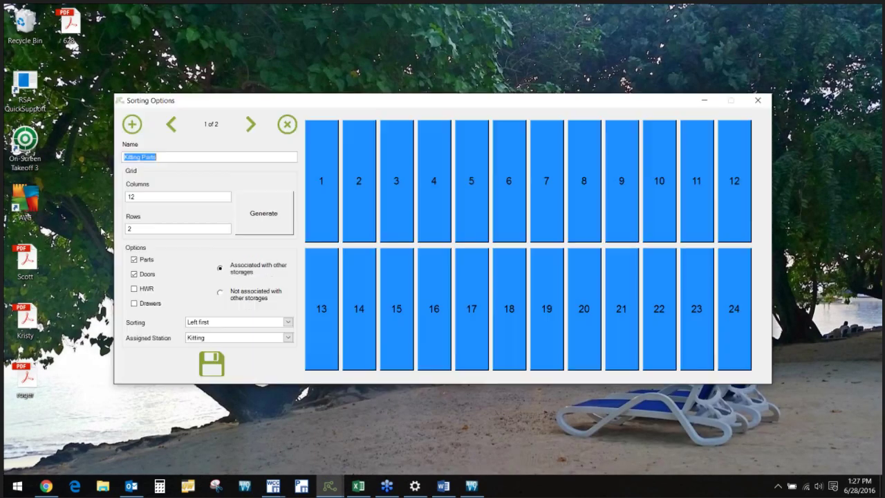
{"action": "double_click", "coordinate": [141, 197]}
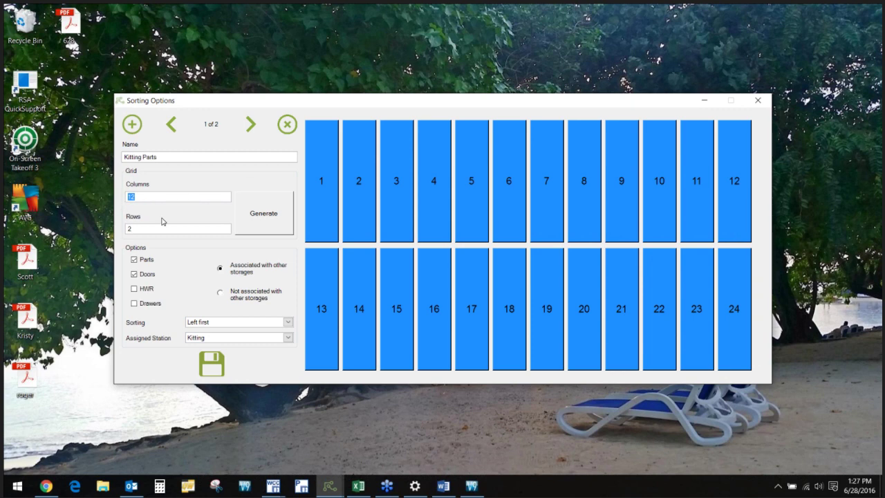
{"action": "key", "text": "shift+Tab"}
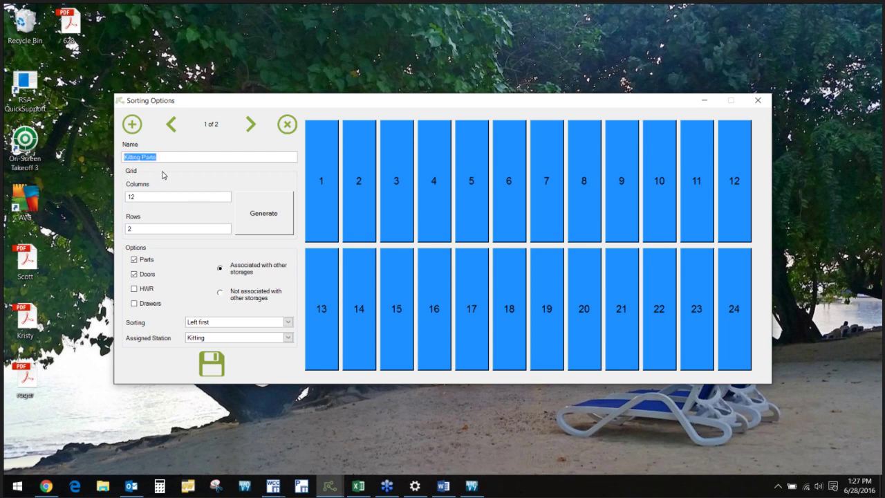
{"action": "left_click", "coordinate": [251, 124]}
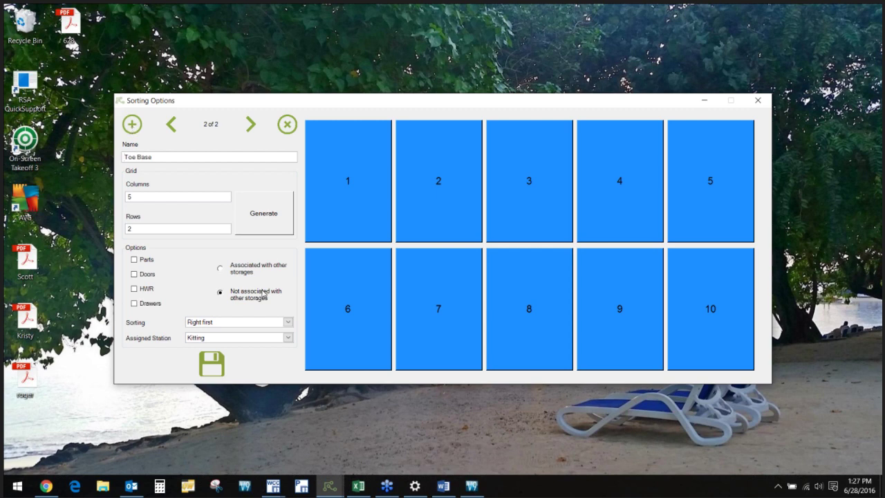
{"action": "left_click", "coordinate": [756, 102]}
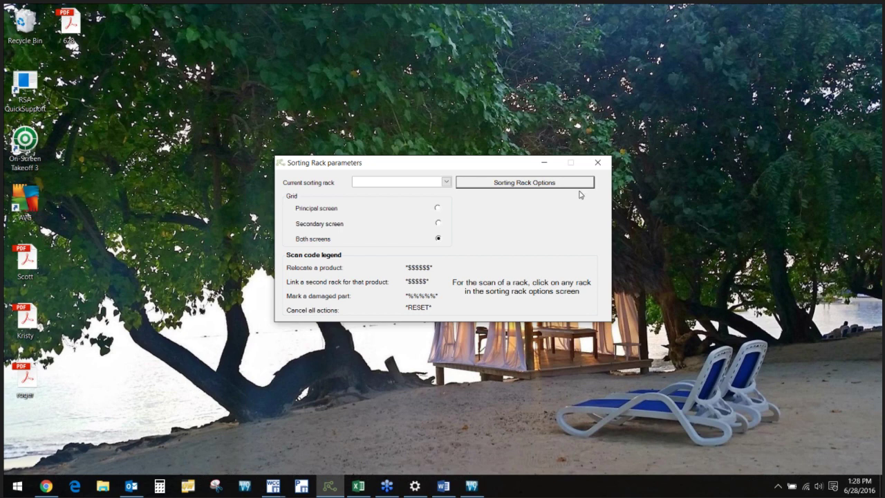
{"action": "left_click", "coordinate": [598, 164]}
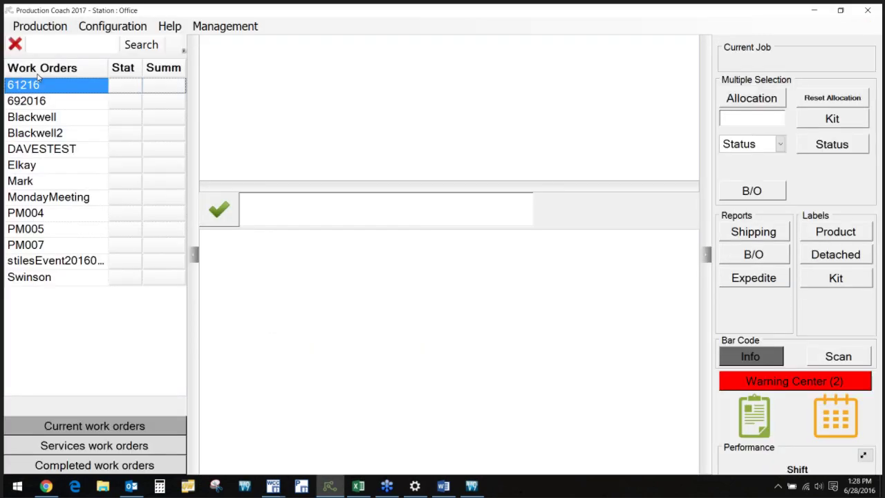
Review the list of configured allocation locations and close it
{"action": "left_click", "coordinate": [107, 28]}
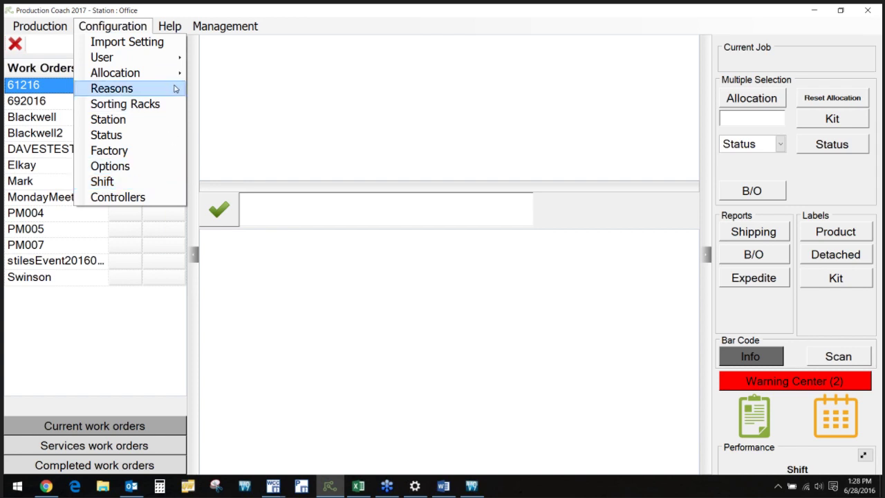
{"action": "mouse_move", "coordinate": [173, 74]}
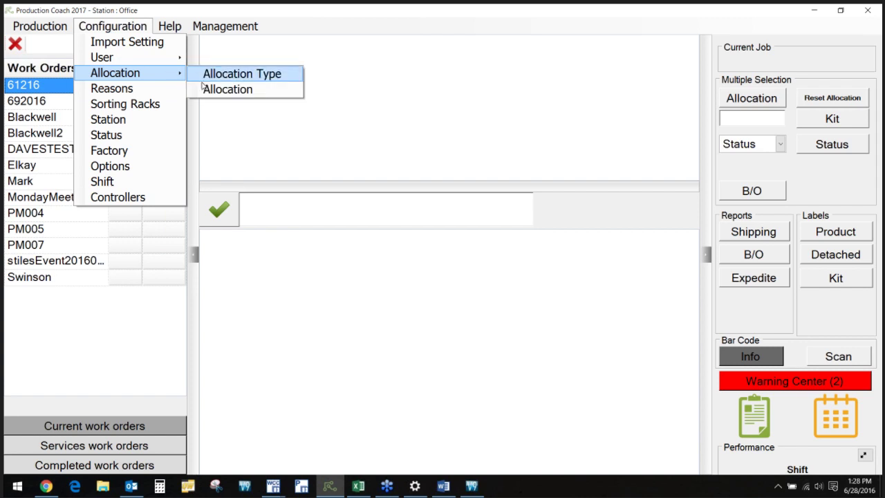
{"action": "left_click", "coordinate": [236, 97]}
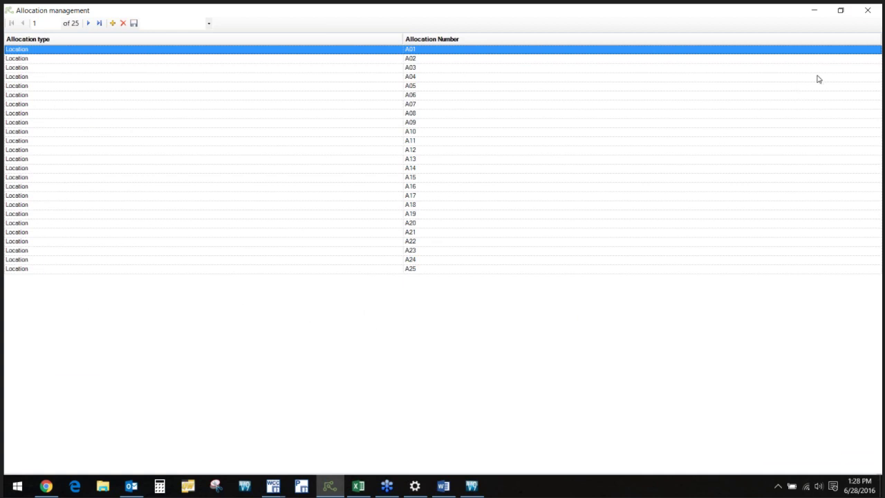
{"action": "left_click", "coordinate": [870, 14]}
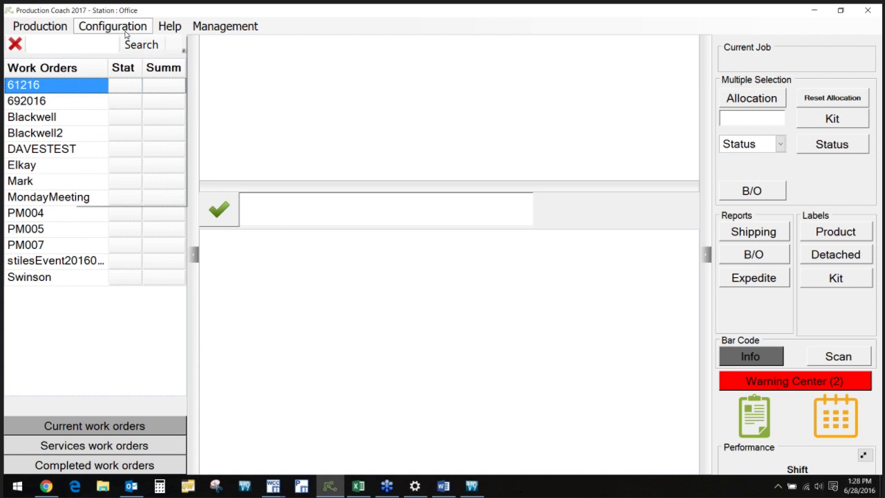
Review the configured backorder and damage reasons and close the list
{"action": "left_click", "coordinate": [112, 26]}
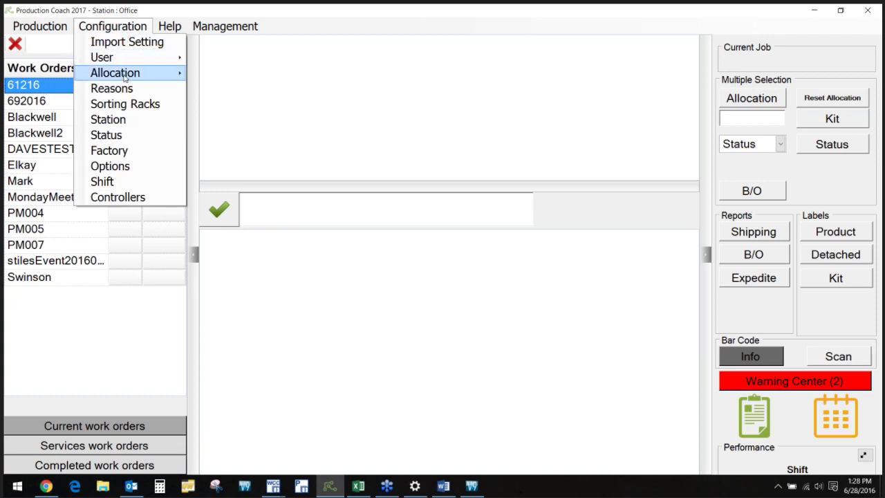
{"action": "left_click", "coordinate": [113, 89]}
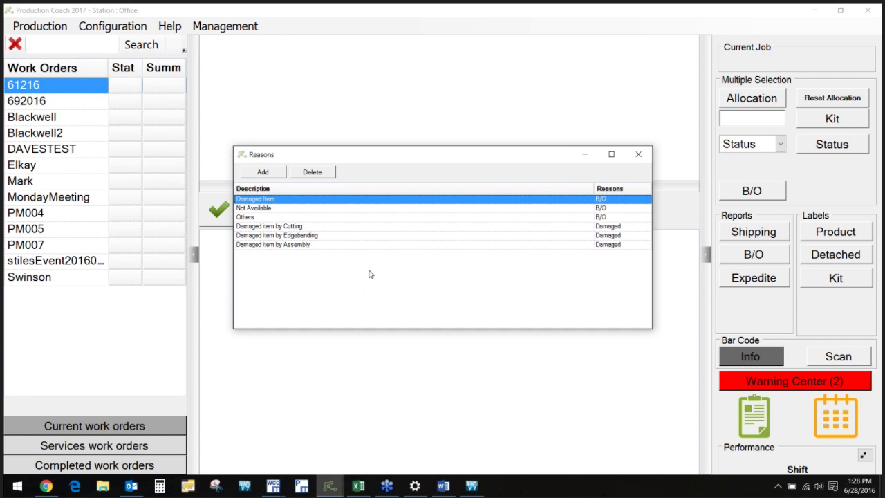
{"action": "left_click", "coordinate": [639, 156]}
Browse the configured station records from Cutting through the last one and close station management
{"action": "left_click", "coordinate": [134, 30]}
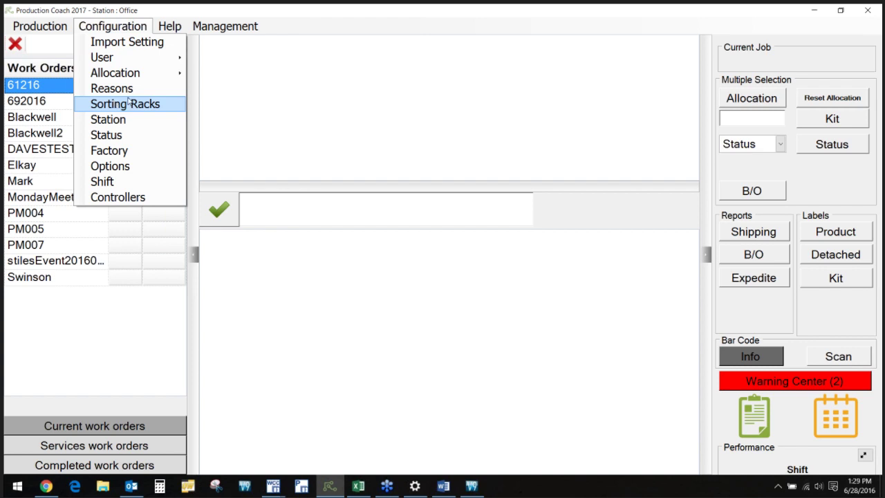
{"action": "left_click", "coordinate": [120, 125]}
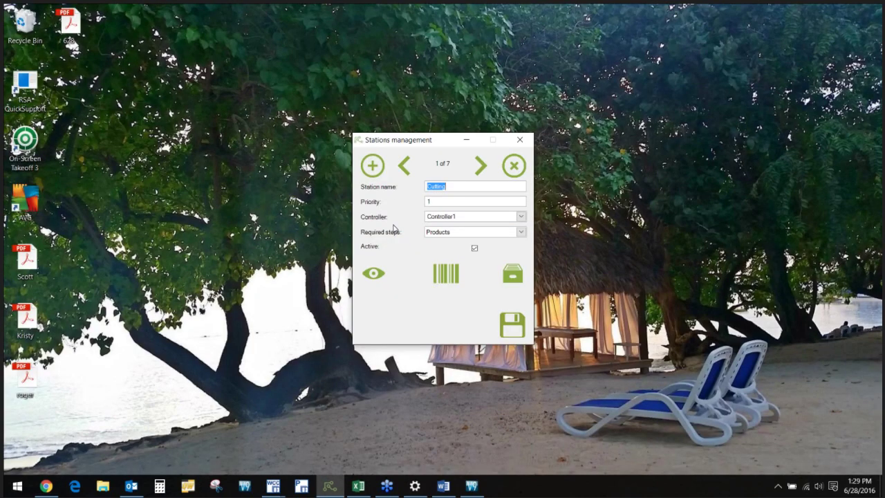
{"action": "left_click", "coordinate": [479, 165]}
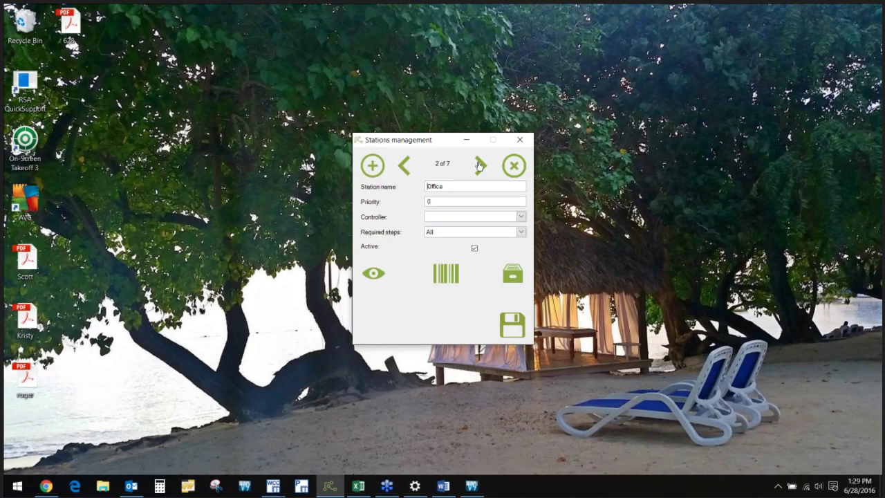
{"action": "left_click", "coordinate": [479, 165]}
{"action": "left_click", "coordinate": [478, 165]}
{"action": "left_click", "coordinate": [478, 165]}
{"action": "left_click", "coordinate": [479, 165]}
{"action": "left_click", "coordinate": [478, 165]}
{"action": "left_click", "coordinate": [519, 141]}
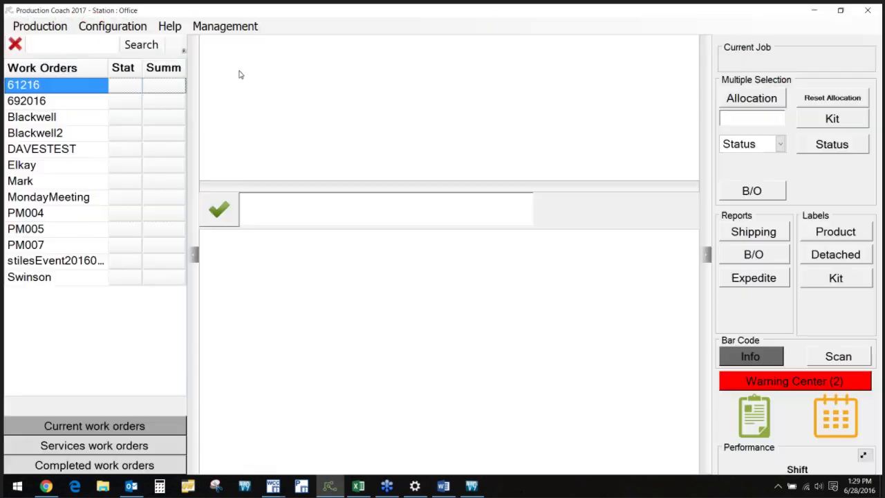
Review the configured station statuses with their completed and default product and part settings, then close status management
{"action": "left_click", "coordinate": [112, 28]}
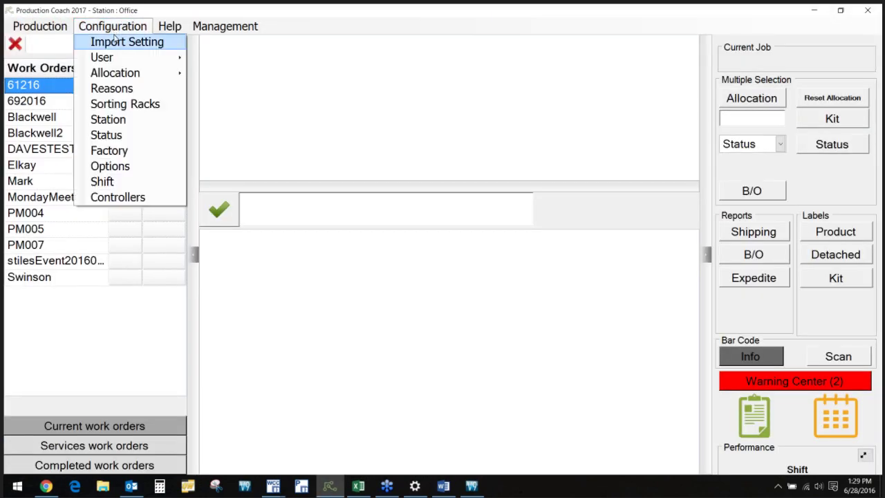
{"action": "mouse_move", "coordinate": [113, 58]}
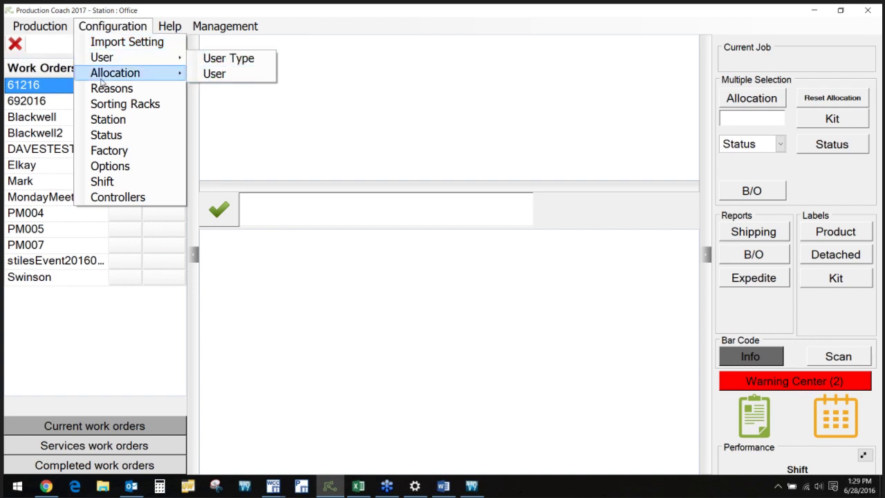
{"action": "left_click", "coordinate": [134, 138]}
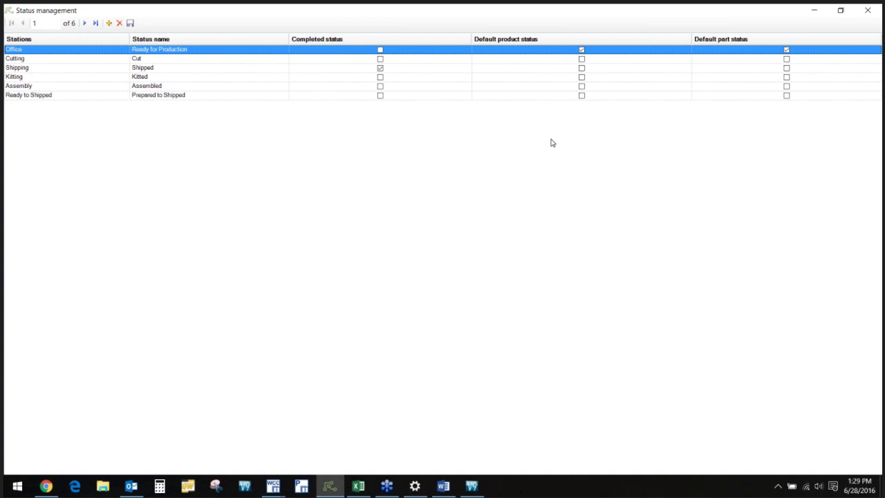
{"action": "left_click", "coordinate": [866, 19]}
Review the factory's name, address, phone and logo information and close it without changes
{"action": "left_click", "coordinate": [111, 26]}
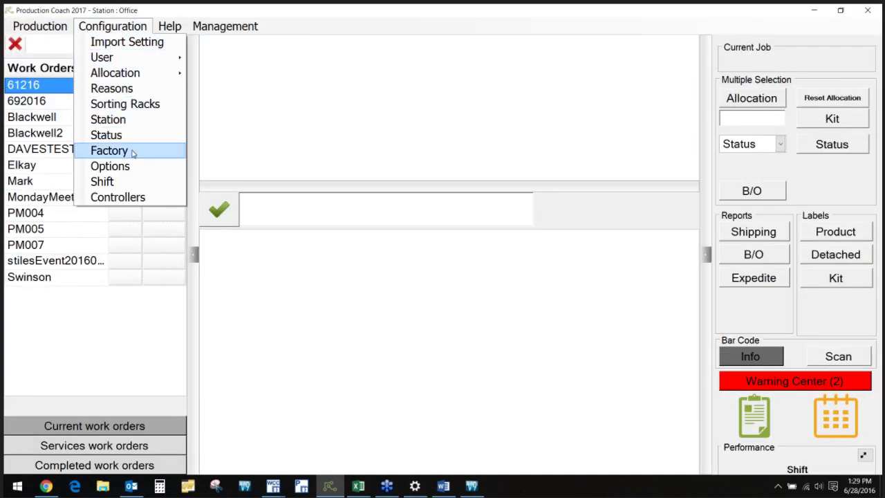
{"action": "left_click", "coordinate": [109, 151]}
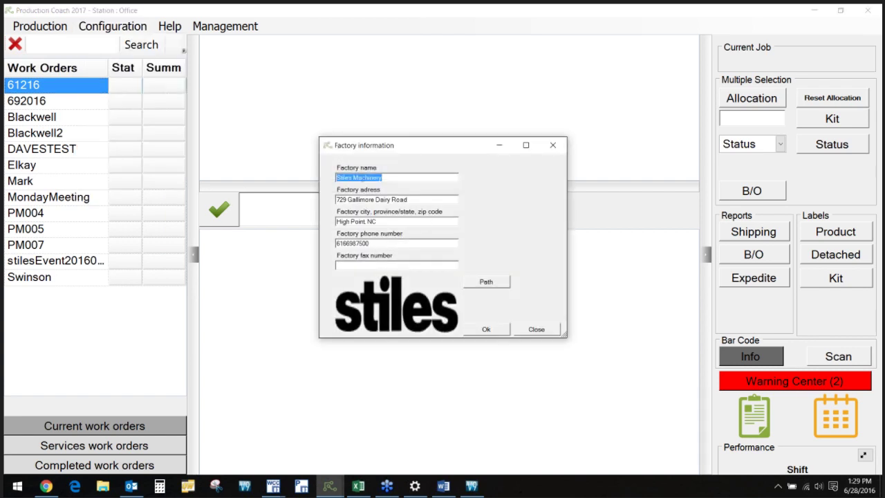
{"action": "left_click", "coordinate": [542, 334]}
Review the general, display and report options and cancel out of them without changes
{"action": "left_click", "coordinate": [105, 31]}
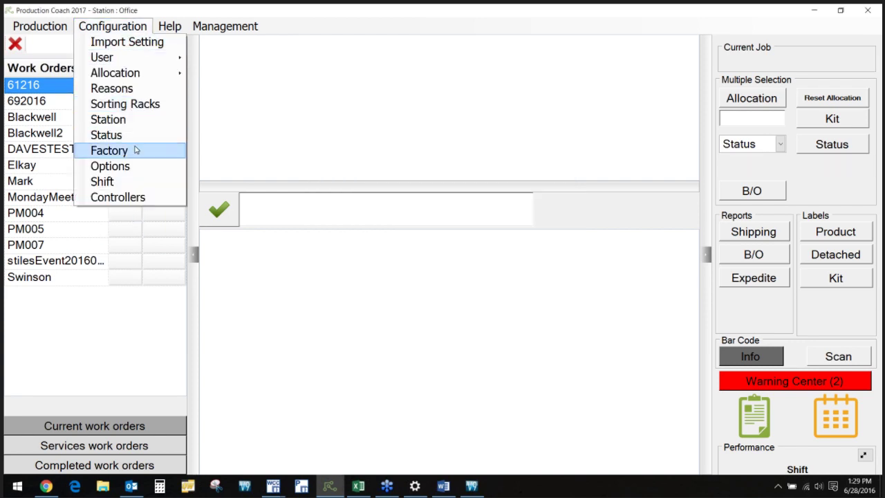
{"action": "left_click", "coordinate": [135, 170]}
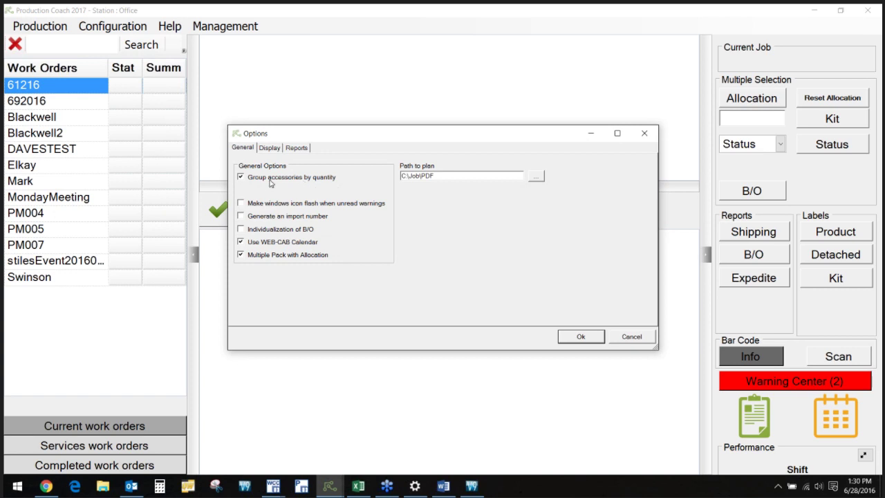
{"action": "left_click", "coordinate": [269, 150]}
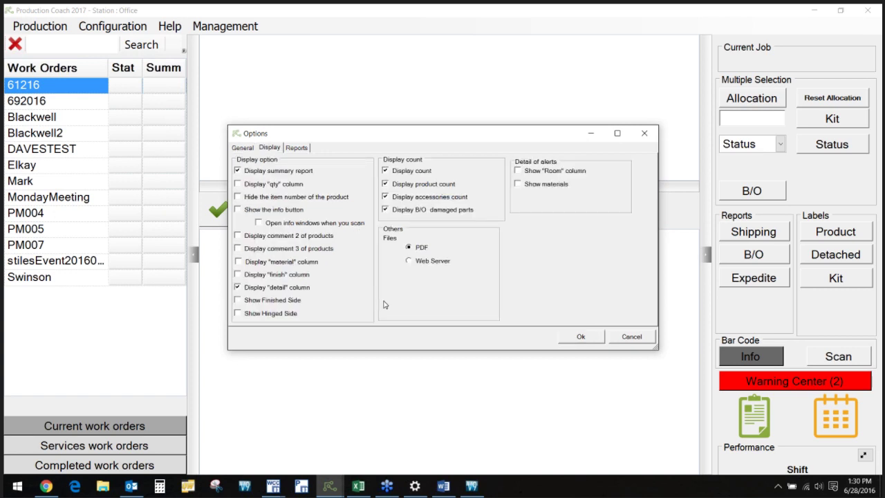
{"action": "left_click", "coordinate": [298, 148]}
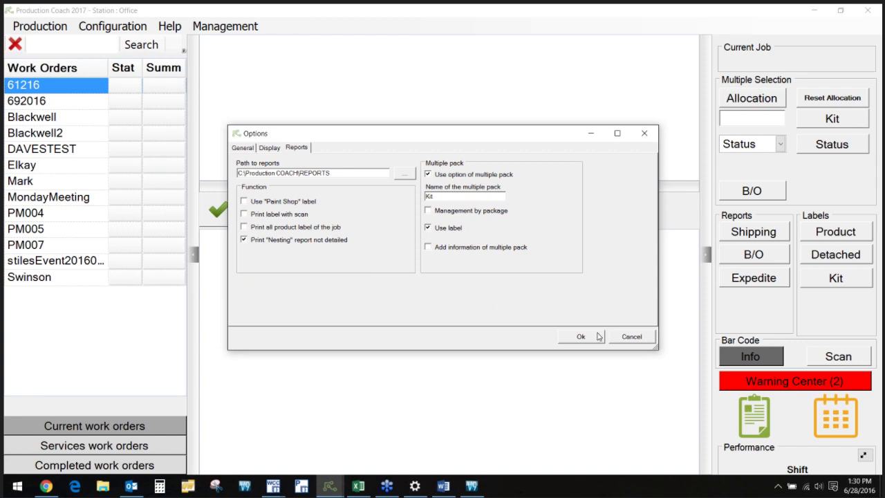
{"action": "left_click", "coordinate": [629, 338]}
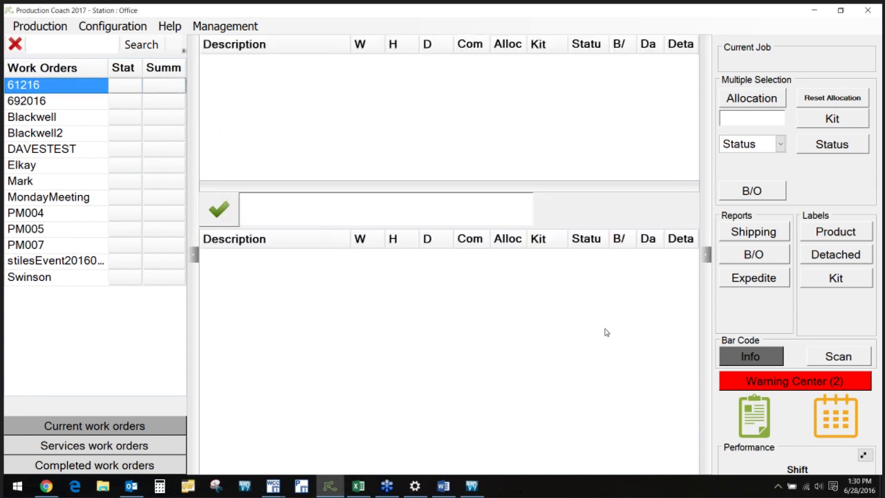
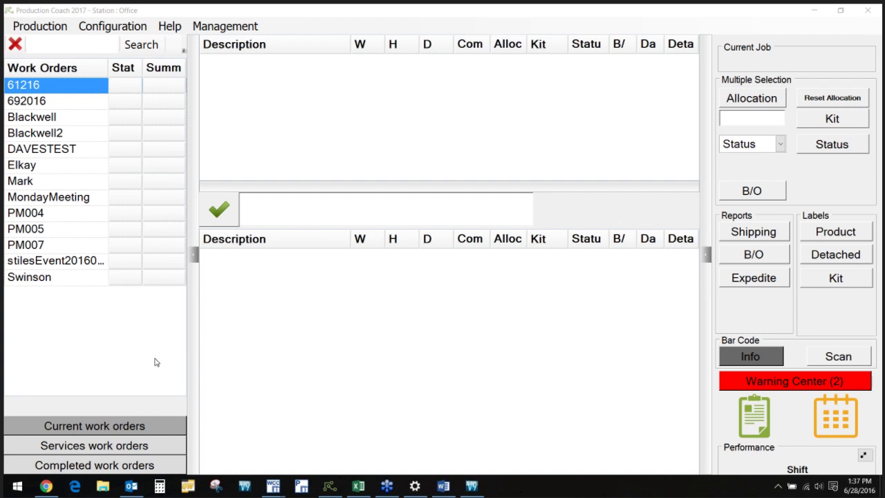
Load the last current work order, look through the completed and services work orders, and return to the current ones
{"action": "left_click", "coordinate": [65, 280]}
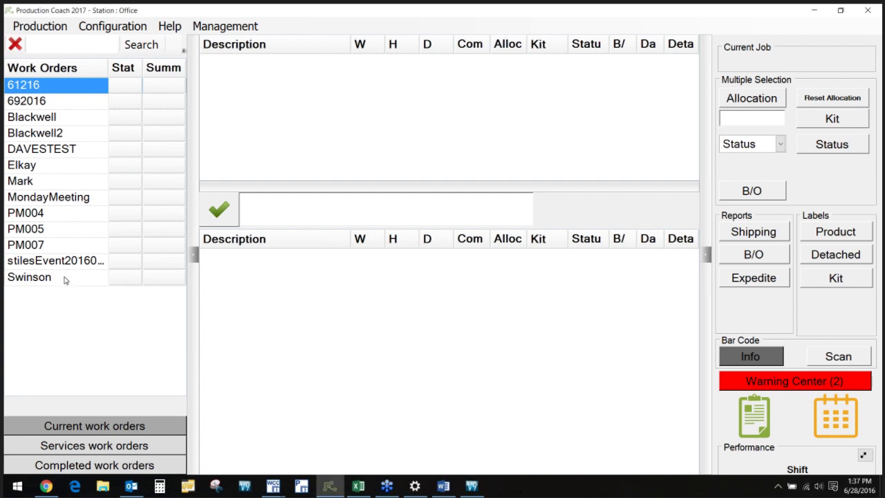
{"action": "left_click", "coordinate": [88, 467]}
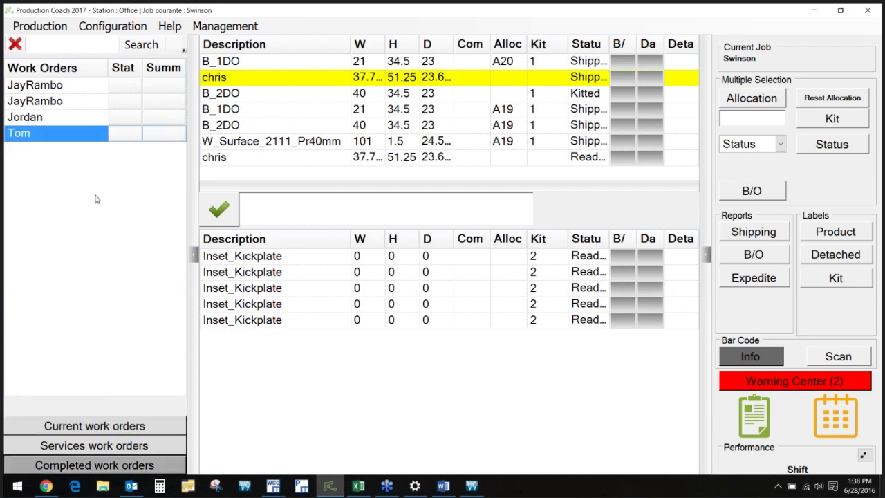
{"action": "left_click", "coordinate": [69, 447]}
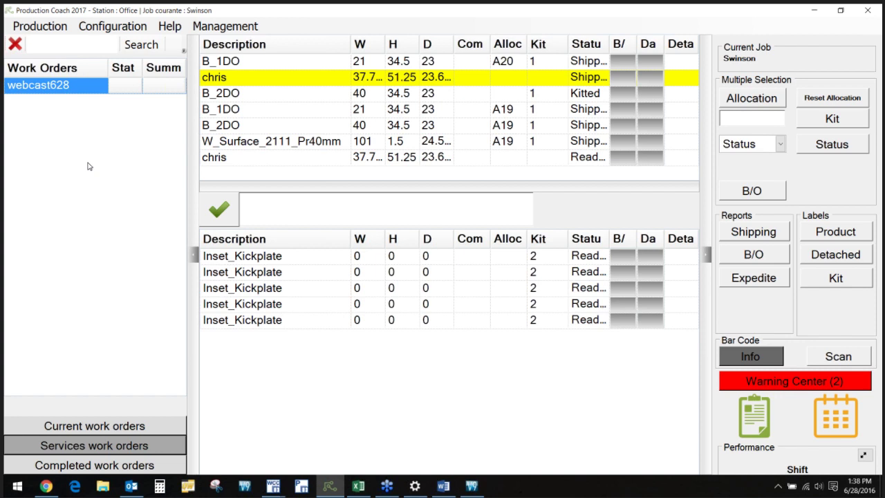
{"action": "left_click", "coordinate": [95, 427]}
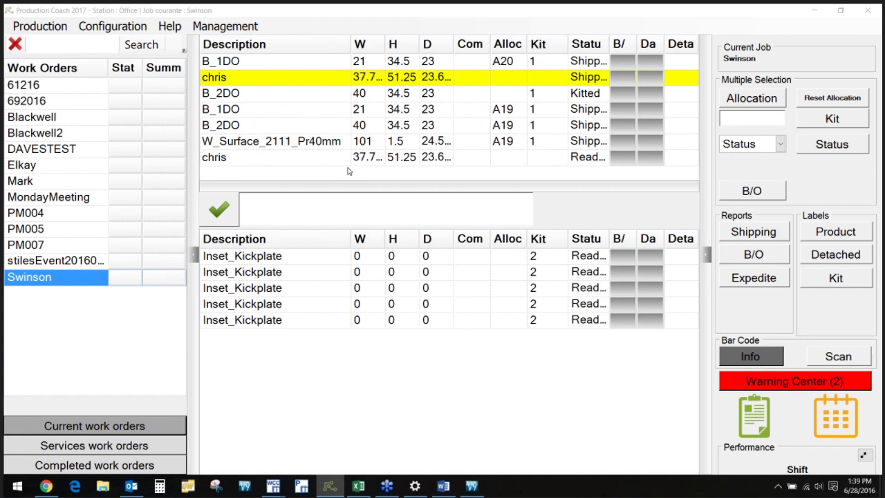
Add a product to the loaded work order with quantity 1, description "Custom Iterm", width 40, height 50 and depth 34
{"action": "right_click", "coordinate": [292, 178]}
{"action": "left_click", "coordinate": [314, 180]}
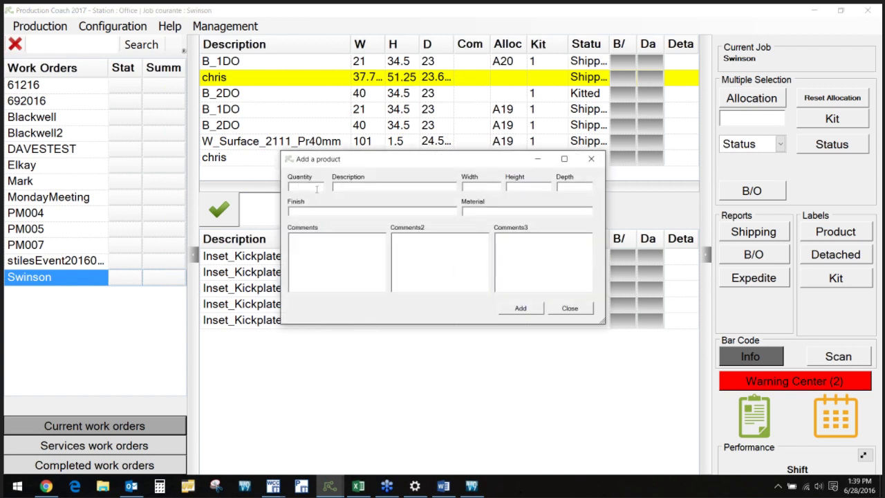
{"action": "type", "text": "1"}
{"action": "left_click", "coordinate": [372, 186]}
{"action": "type", "text": "Custom Item"}
{"action": "left_click", "coordinate": [465, 186]}
{"action": "type", "text": "40"}
{"action": "left_click", "coordinate": [530, 186]}
{"action": "type", "text": "50"}
{"action": "left_click", "coordinate": [570, 186]}
{"action": "type", "text": "34"}
{"action": "left_click", "coordinate": [520, 308]}
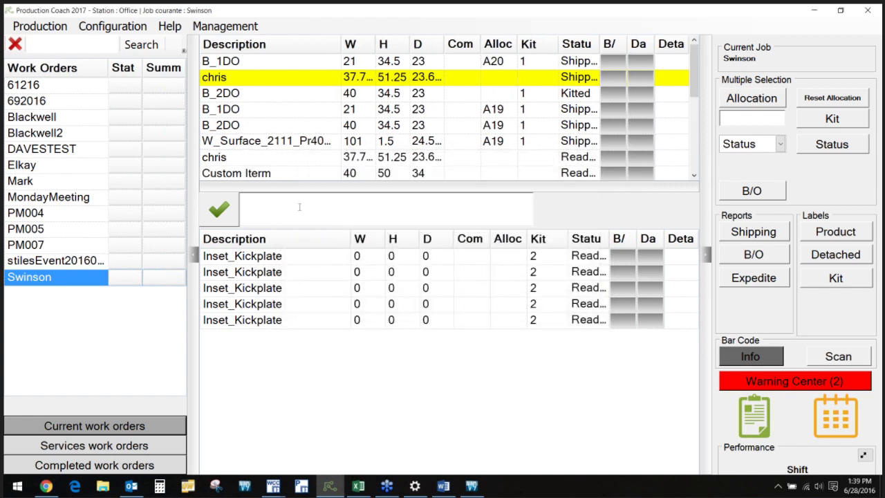
Bring up the product label for the newly added custom item and close its dialog
{"action": "left_click", "coordinate": [268, 175]}
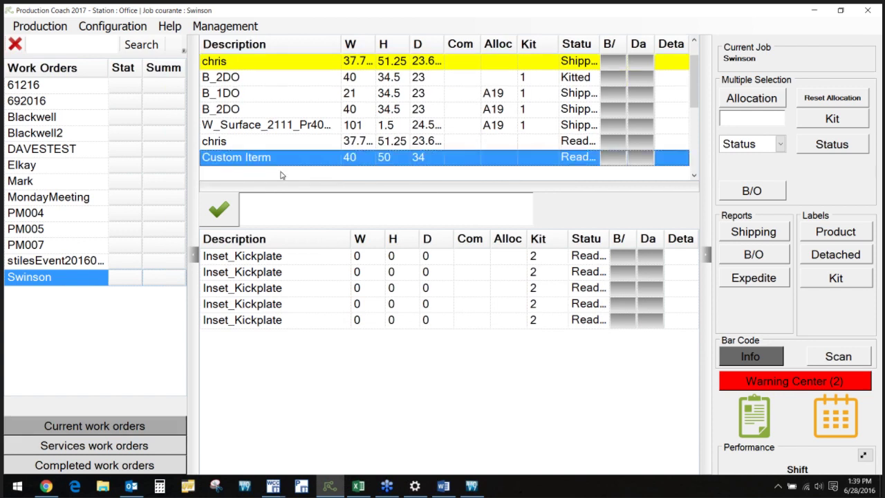
{"action": "left_click", "coordinate": [830, 235]}
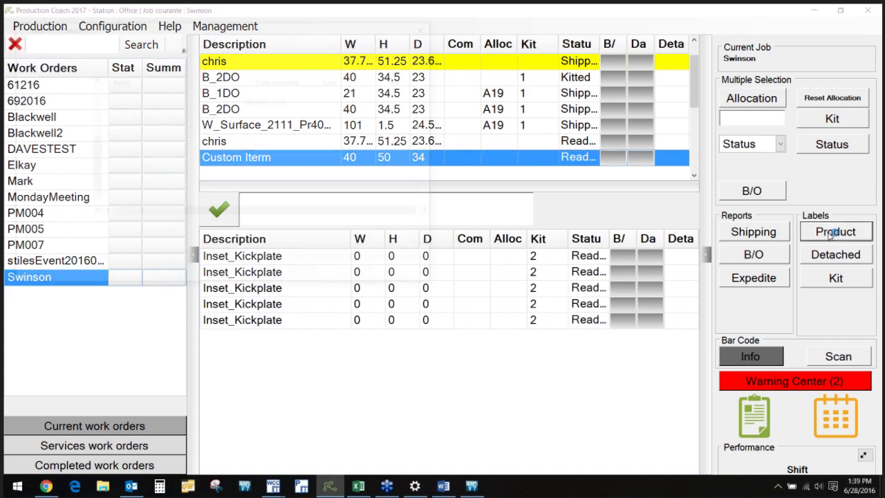
{"action": "left_click", "coordinate": [405, 273]}
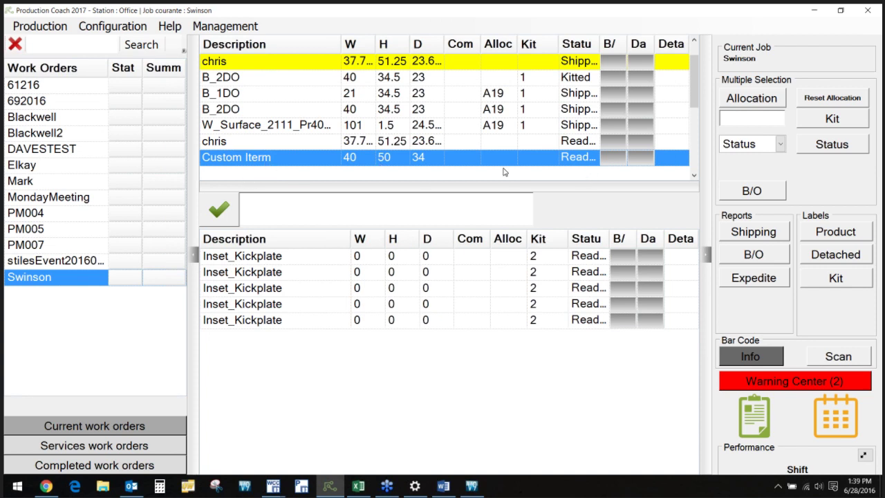
{"action": "left_click", "coordinate": [591, 161]}
{"action": "left_click", "coordinate": [670, 161]}
Look up the part details of product BC 1DR 1SD in job PM007 using barcode 8034-201-4
{"action": "key", "text": "Up"}
{"action": "key", "text": "Up"}
{"action": "key", "text": "Up"}
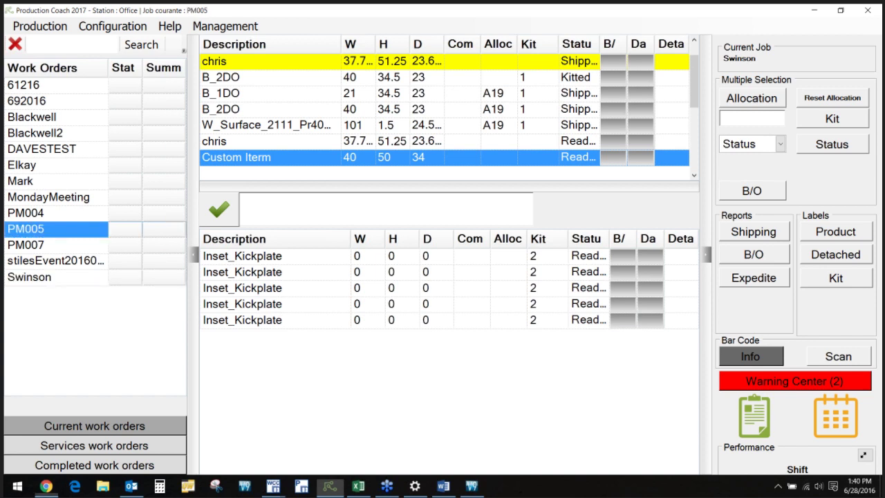
{"action": "key", "text": "Return"}
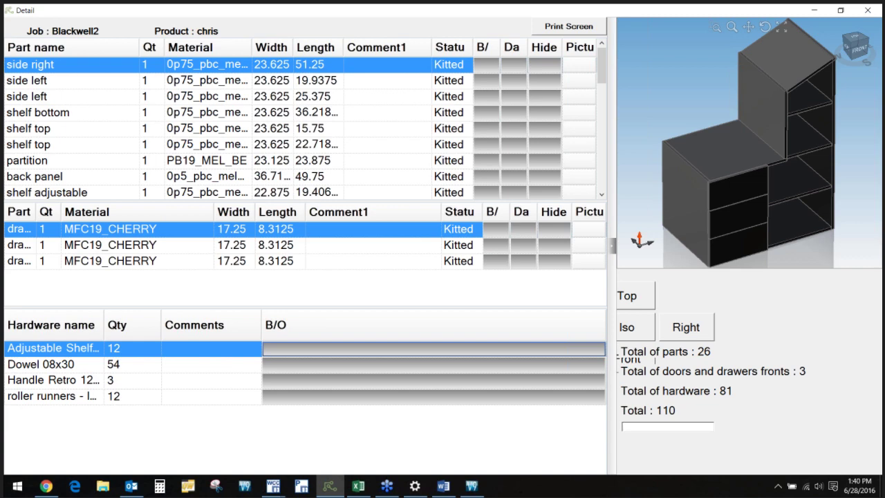
{"action": "type", "text": "8034-201-4"}
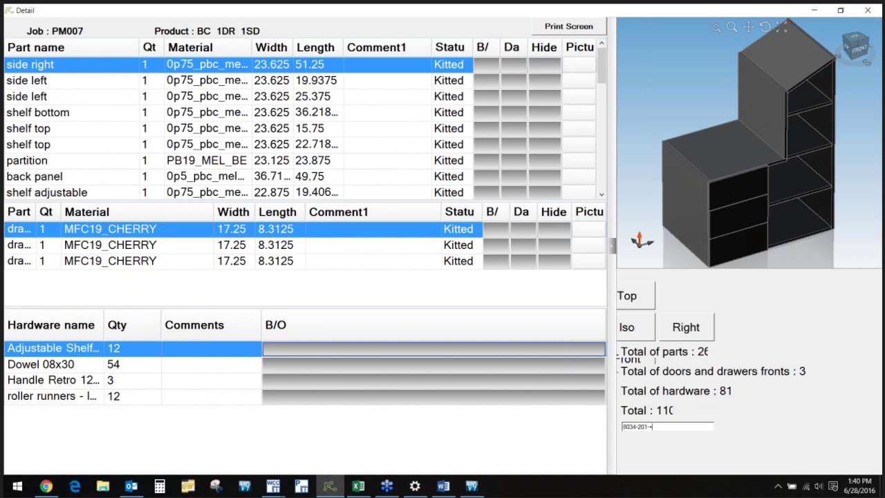
{"action": "key", "text": "Return"}
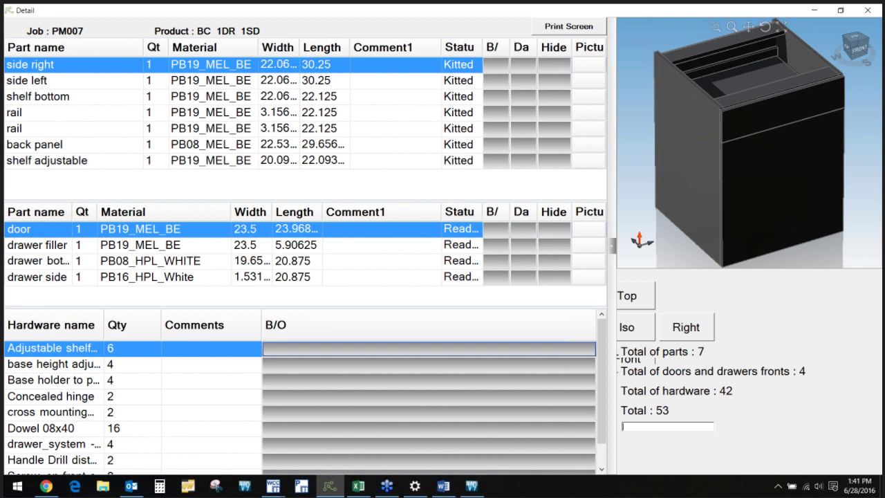
{"action": "key", "text": "Tab"}
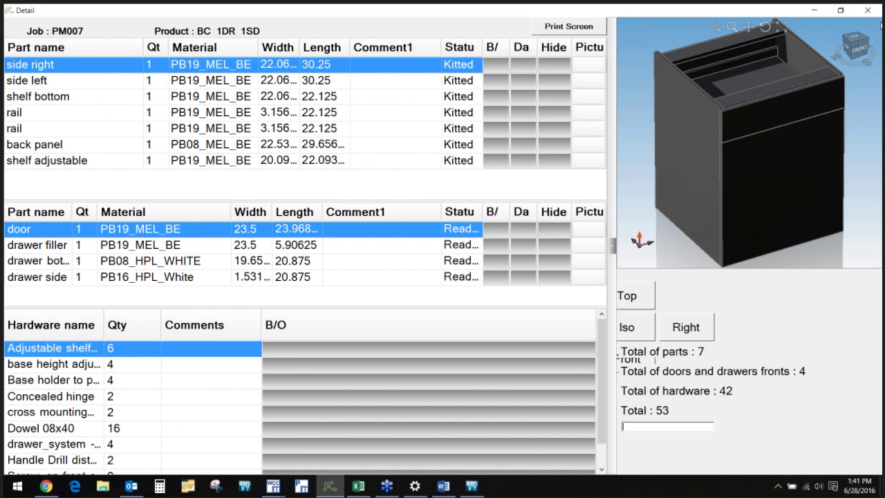
{"action": "left_click", "coordinate": [830, 64]}
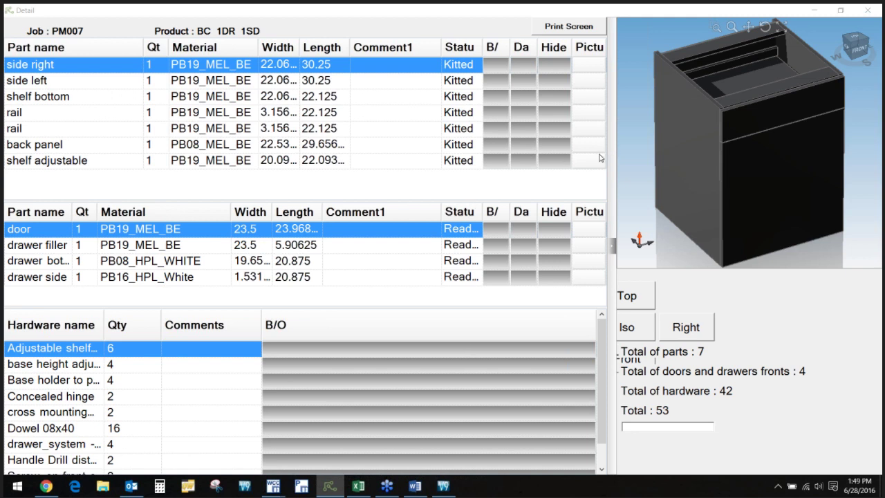
{"action": "left_click", "coordinate": [878, 10]}
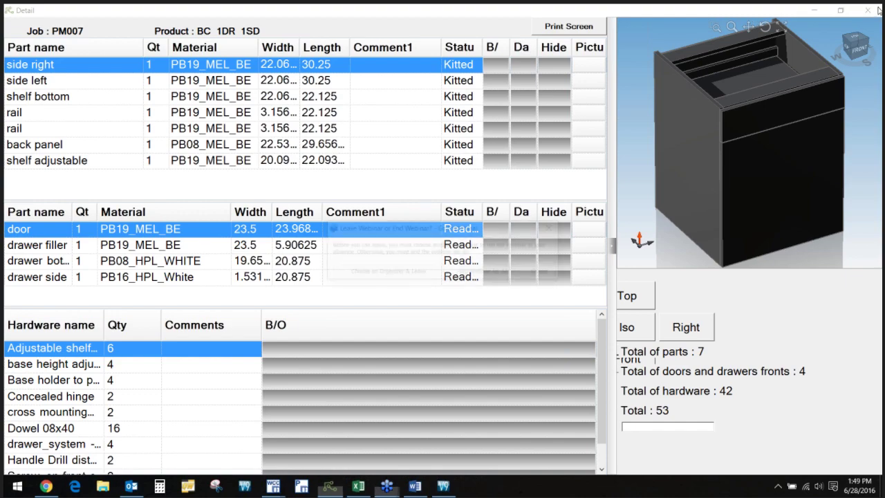